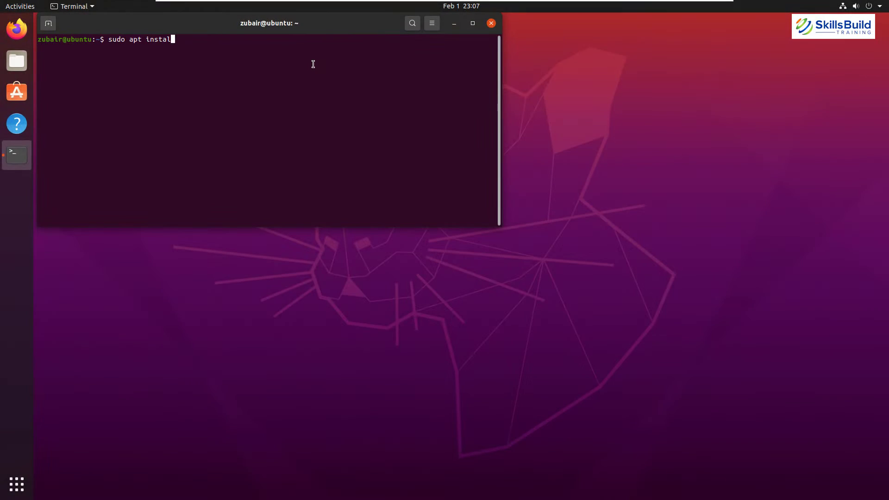
Step: Install openbox and obconf with apt, auto-confirming with -y
text(openbox obconf -y)
key(Return)
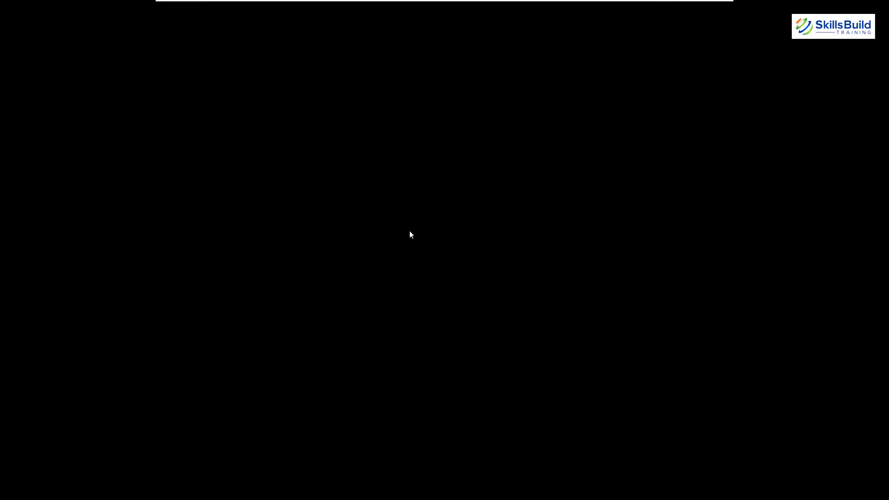
Step: From the desktop root menu, launch the PCManFM file manager with the pcmanfm command
right_click(410, 230)
click(395, 240)
right_click(378, 202)
mouse_move(395, 229)
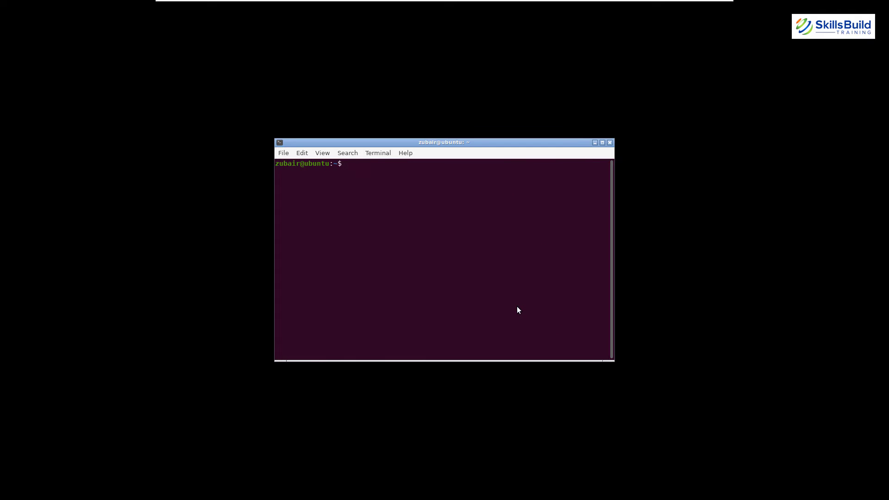
text(pcmanfm)
key(Return)
Step: Install the menu and tint2 packages, start tint2, then suspend it to free the prompt
text(sudo apt install menu)
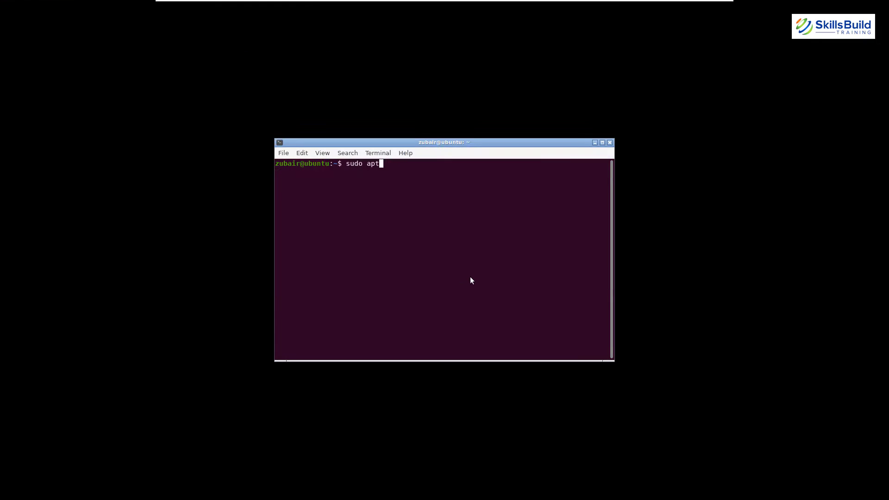
key(Return)
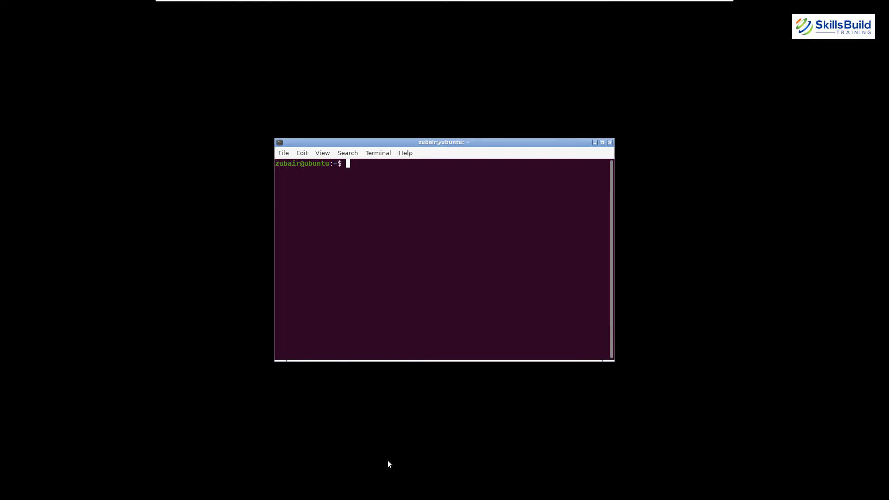
text(sudo apt install tint2 -y)
key(Return)
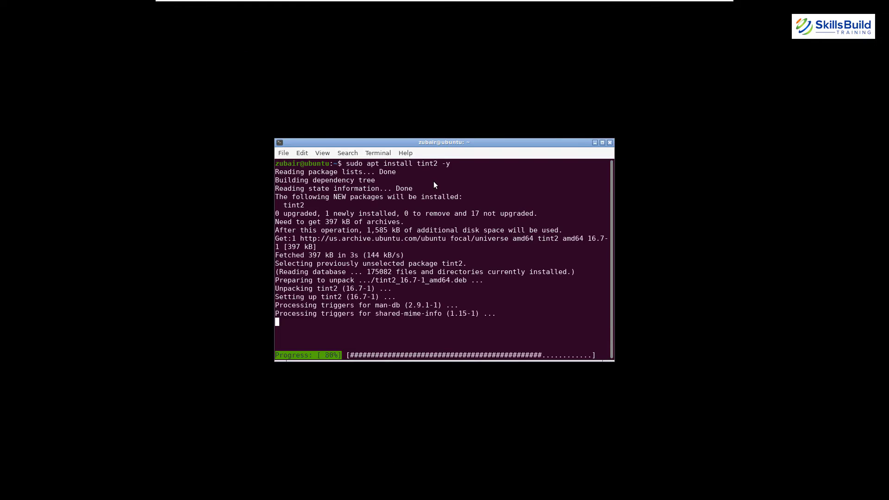
text(tint2)
key(Return)
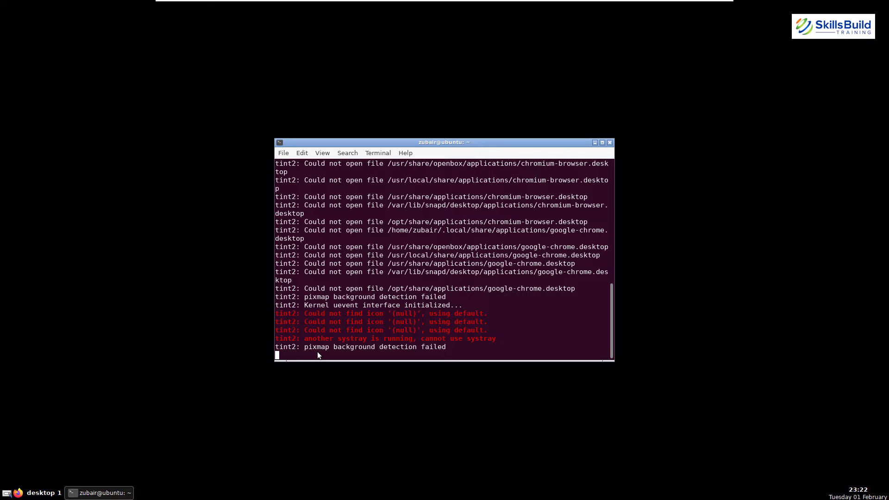
key(ctrl+z)
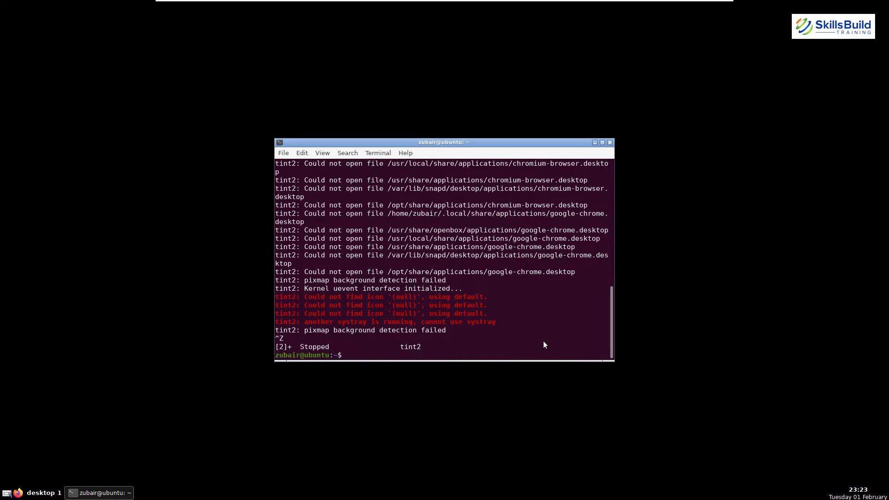
Step: Install nitrogen, gnome-backgrounds and mate-backgrounds with apt -y
text(sudo apt install nitrogen -y)
key(Return)
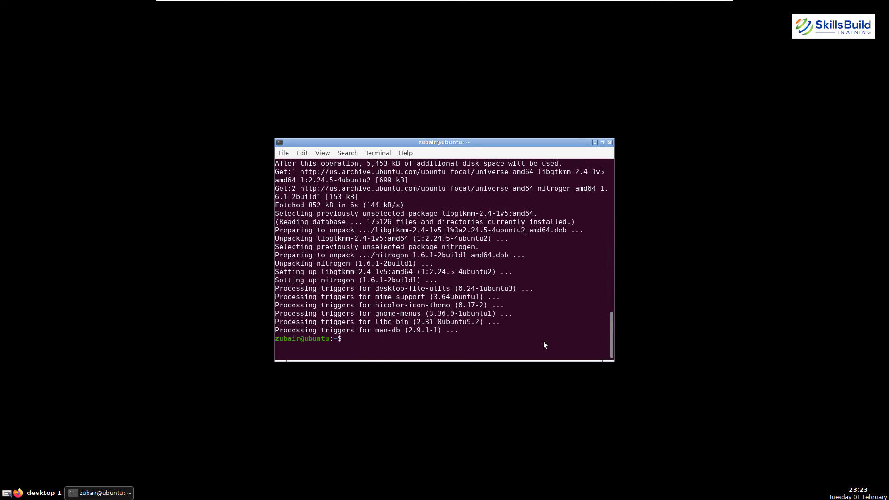
text(sudo apt install gnome-backgrounds mate-backgrounds -y)
key(Return)
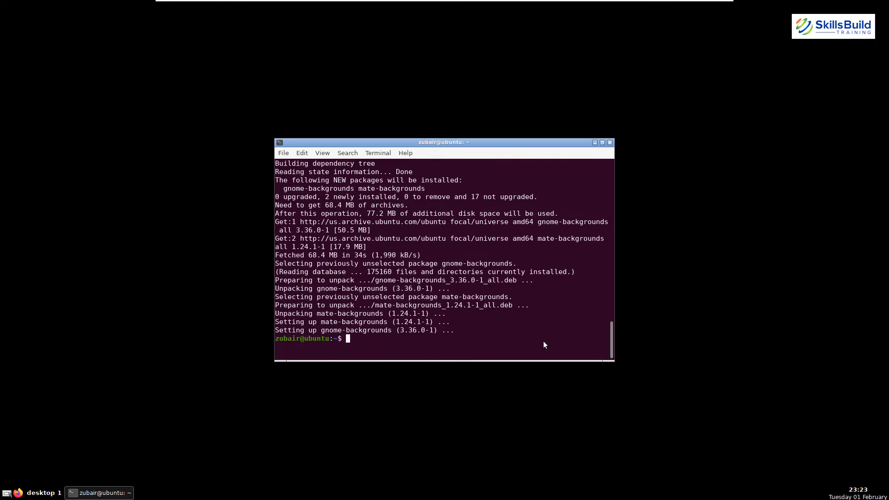
Step: In Nitrogen, add the backgrounds folder, apply the snowy forest wallpaper, then relaunch tint2
text(nitrogen)
key(Return)
click(164, 222)
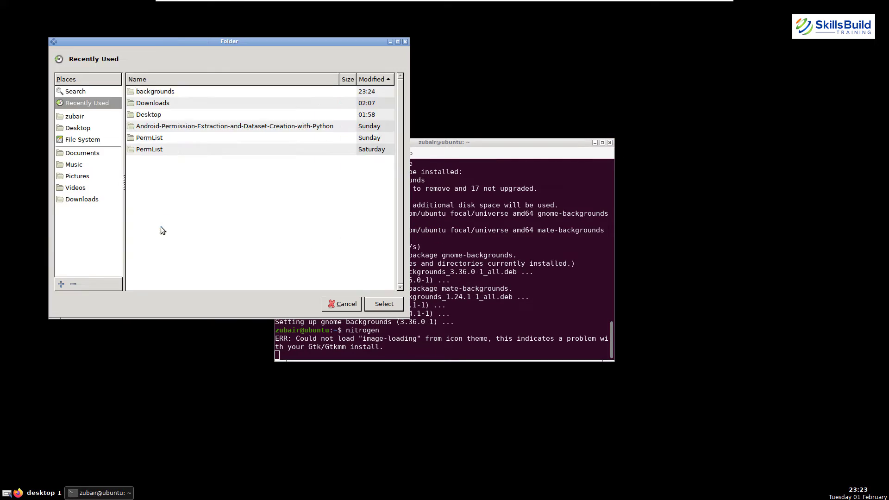
double_click(144, 115)
click(384, 304)
click(147, 113)
click(328, 269)
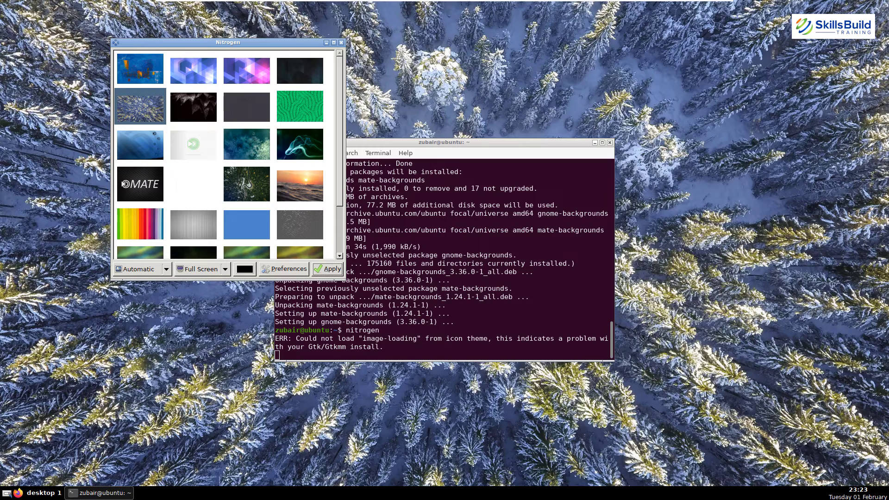
click(341, 43)
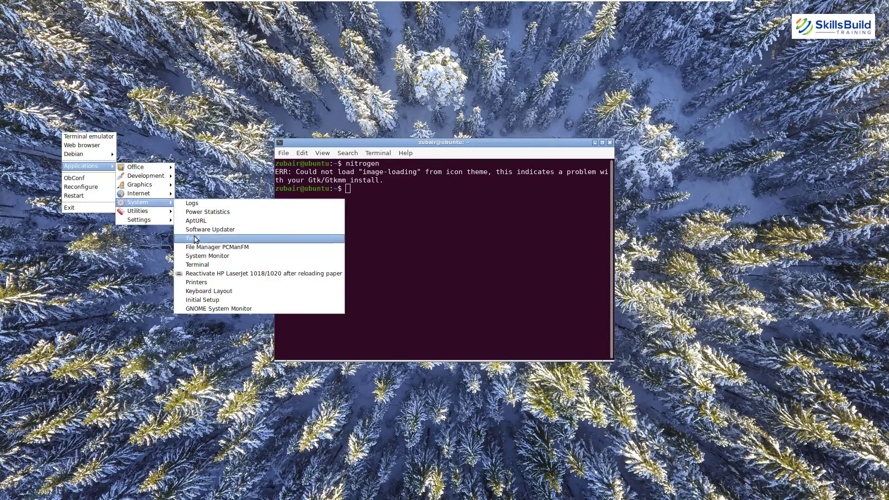
text(tint2)
key(Return)
Step: Open .config in the file manager and save autostart.sh with 'nitrogen -restore &' and 'tint2 &'
key(ctrl+z)
right_click(132, 186)
click(280, 332)
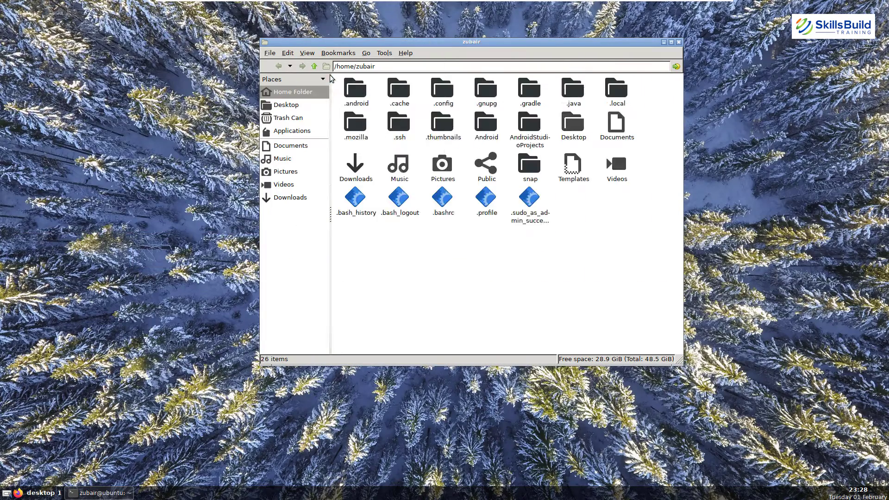
double_click(442, 88)
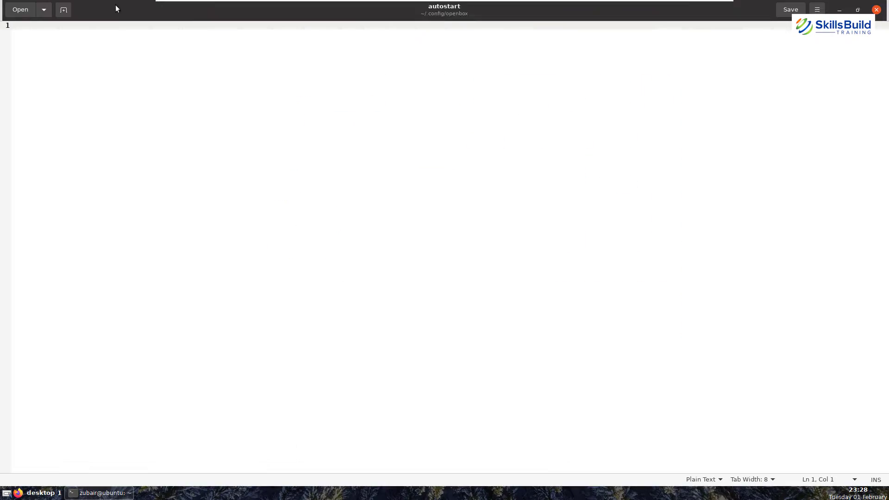
text(nitrogen -restore &)
key(Return)
text(tint2 &)
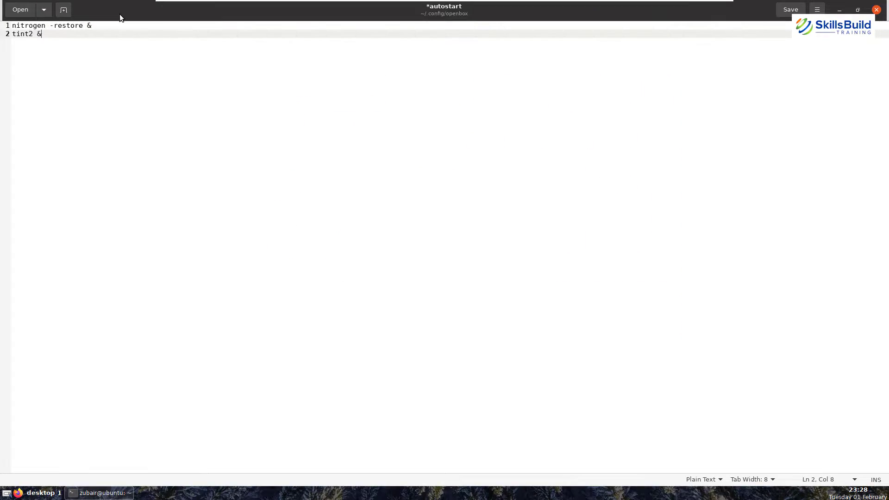
click(817, 9)
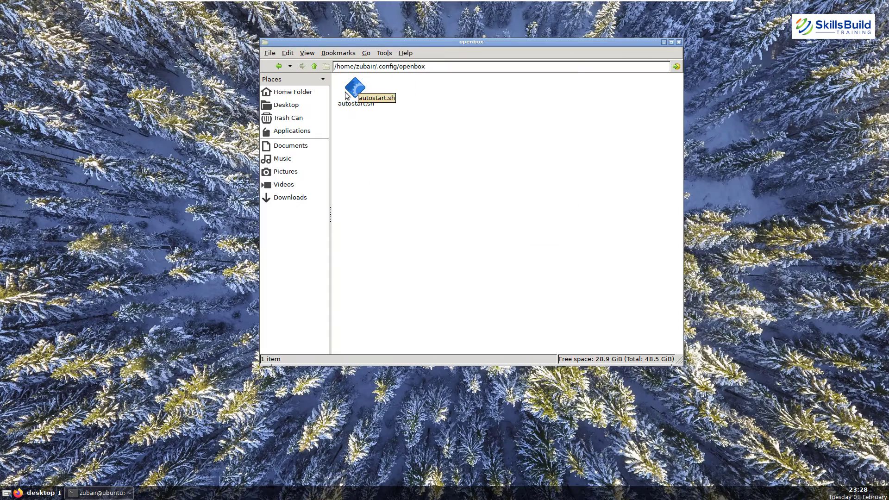
Step: Install lxappearance and apply the Adwaita-dark widget theme
text(sudo apt install lxap)
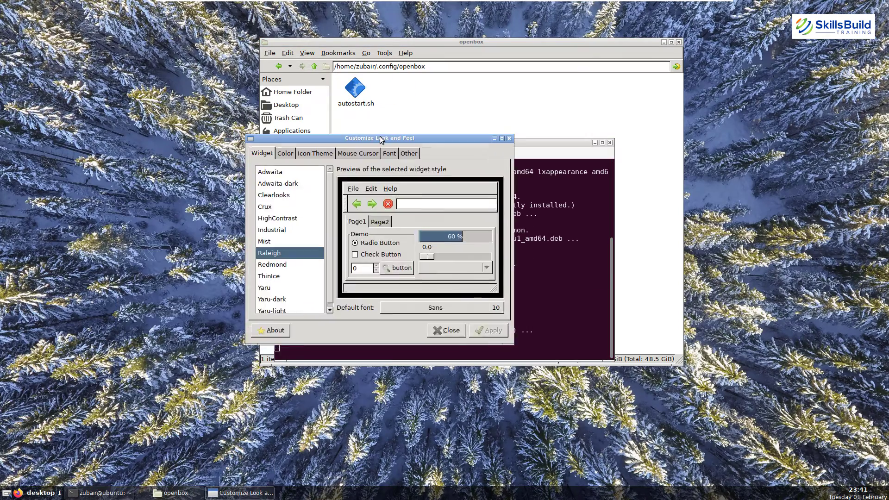
click(273, 183)
click(321, 154)
click(419, 153)
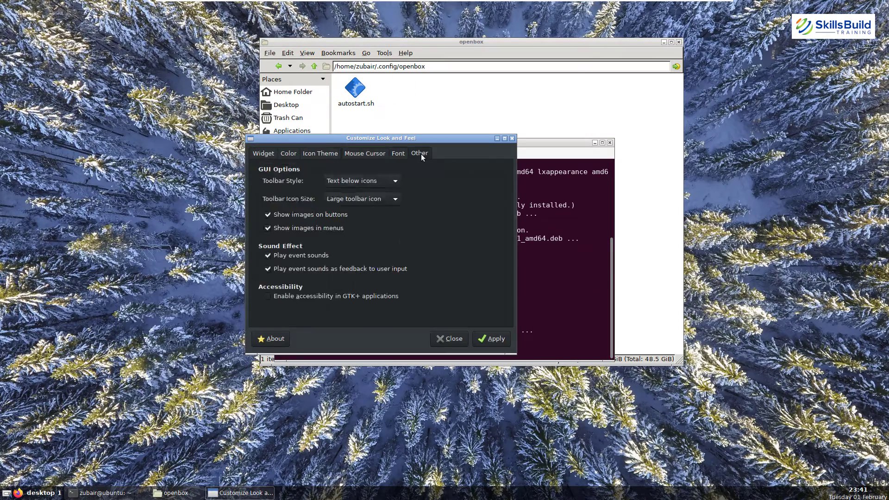
click(263, 153)
click(494, 339)
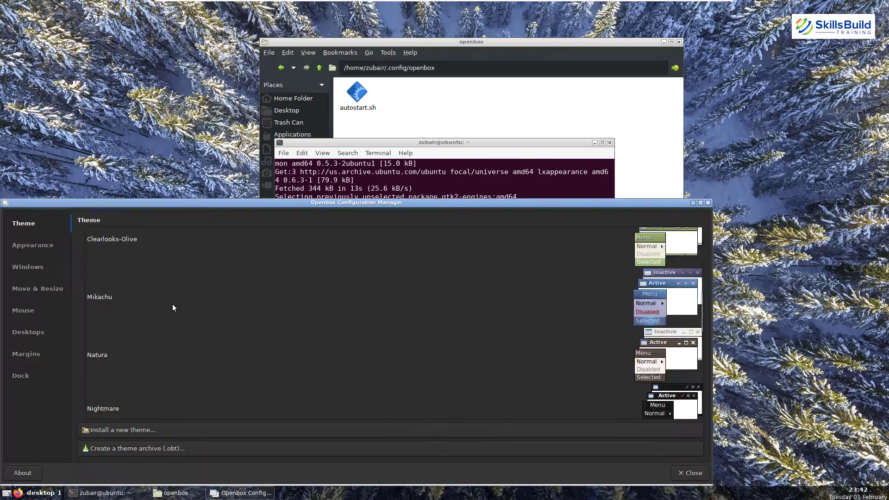
Step: Open ObConf from the desktop root menu and view its Move & Resize settings
click(32, 245)
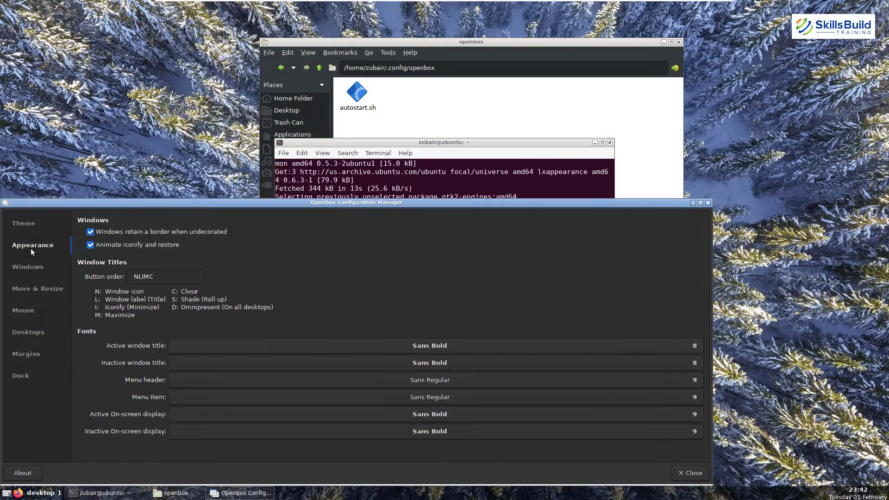
click(28, 266)
click(38, 289)
Step: Switch ObConf to the Dock settings tab
click(21, 375)
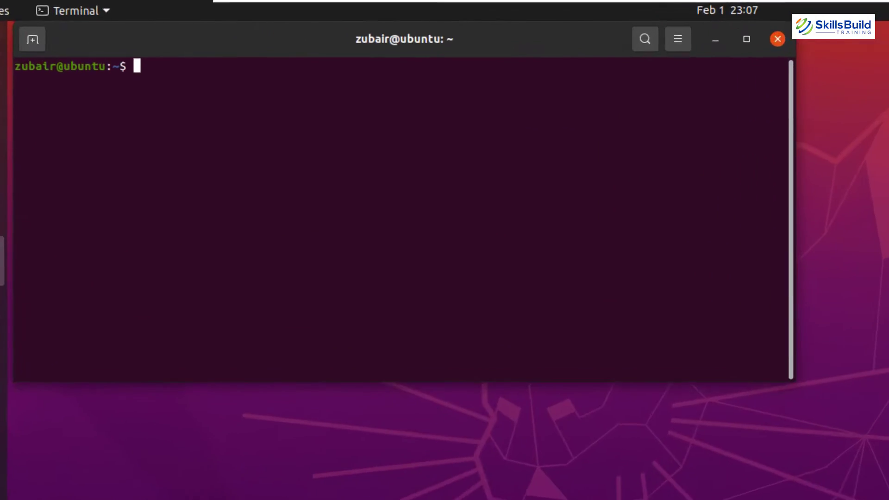
Step: Enter 'sudo apt install openbox obconf' at the prompt, correcting the typo in install
text(s)
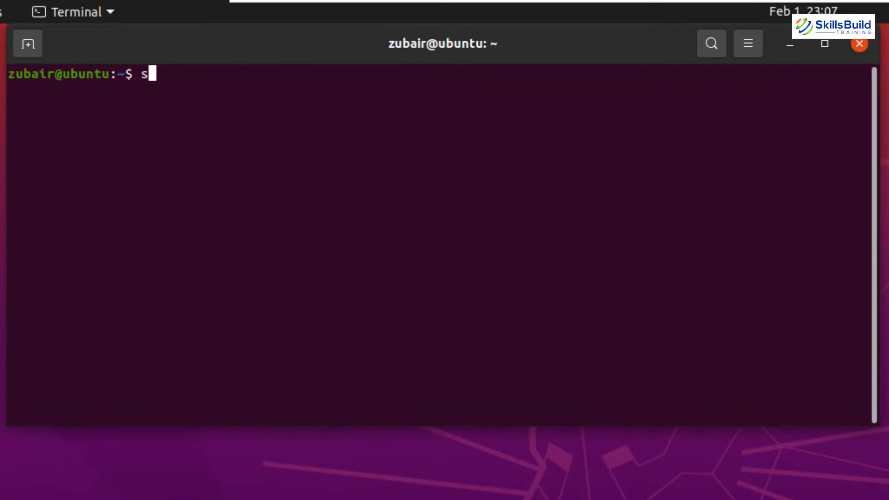
text(udo apt i)
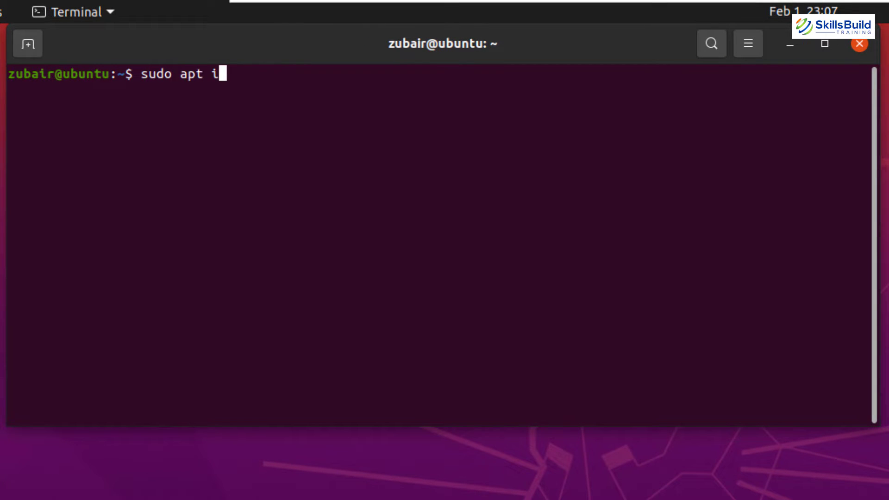
text(nstal)
key(BackSpace)
text(all)
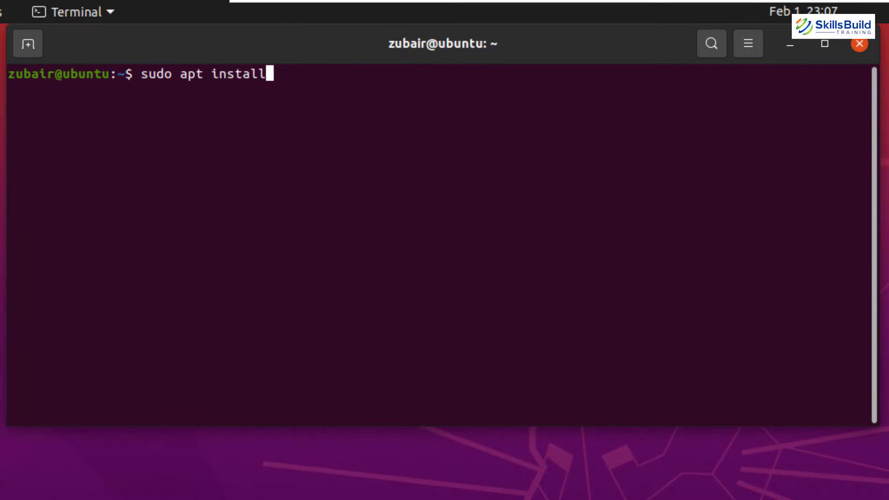
text( openbo)
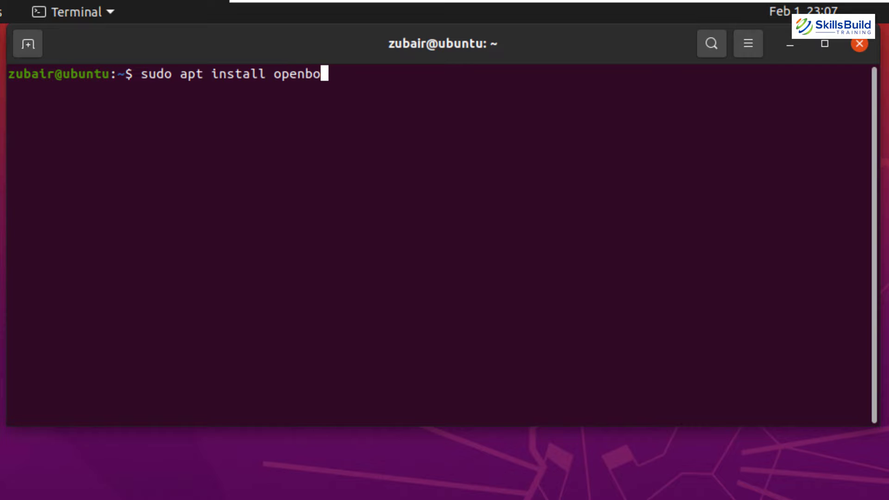
text(x obco)
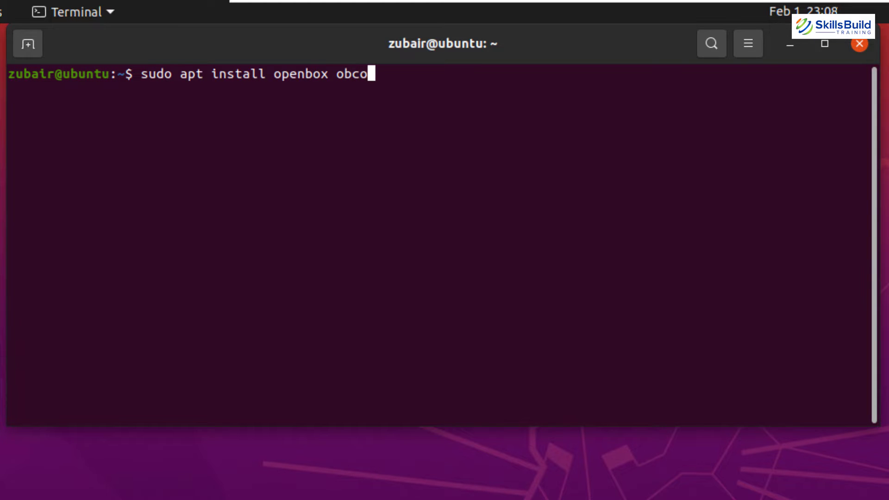
text(nf)
Step: Add -y to install openbox and obconf, then reboot the machine
text(-y)
key(Return)
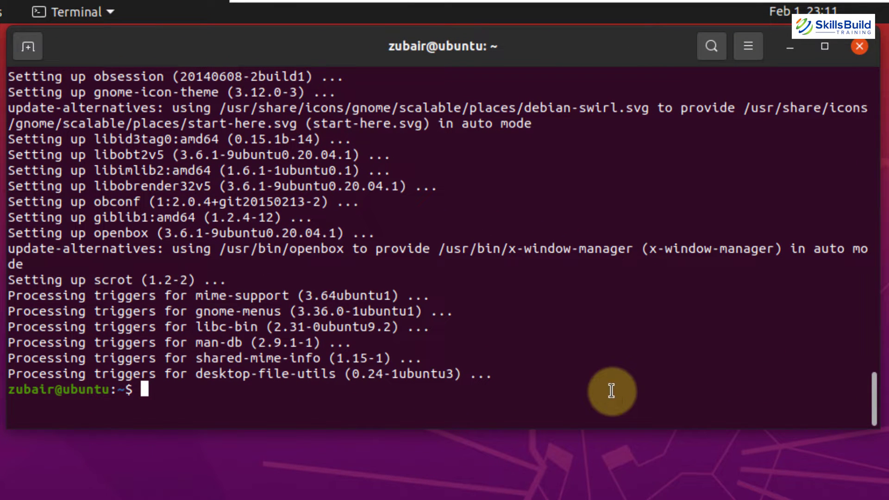
text(reboot)
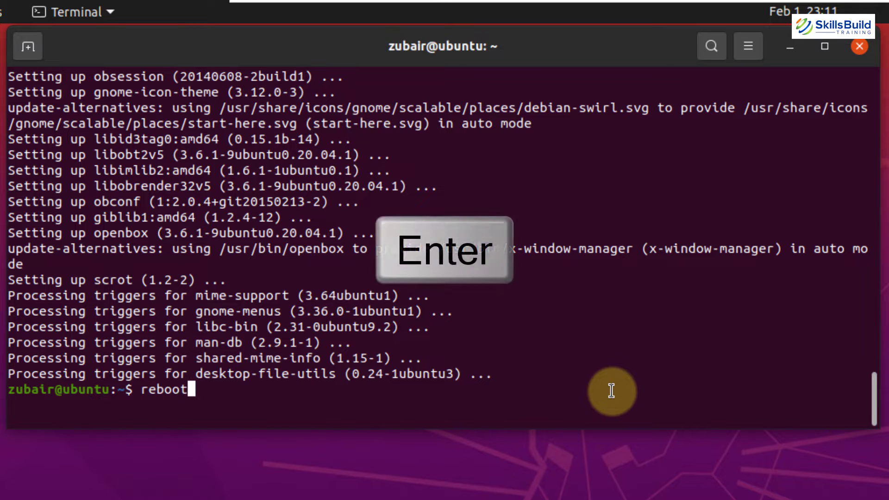
key(Return)
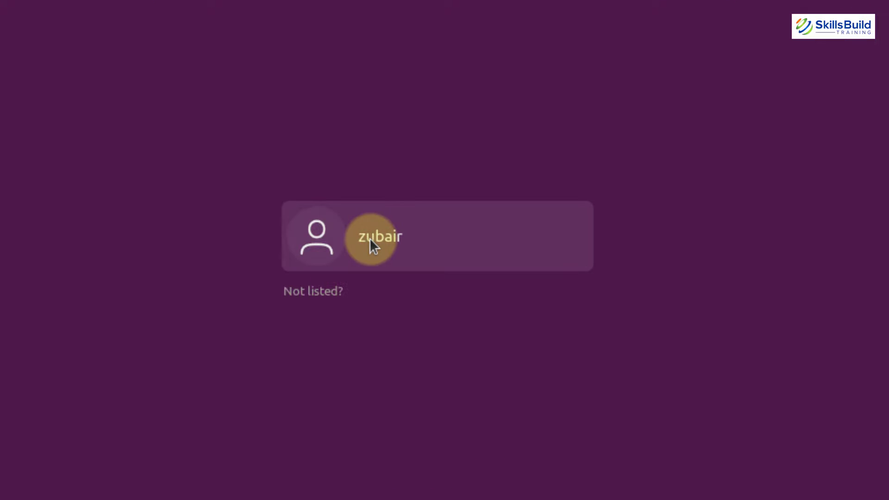
Step: Sign in to the user account with the Openbox session chosen, entering the account password
click(371, 239)
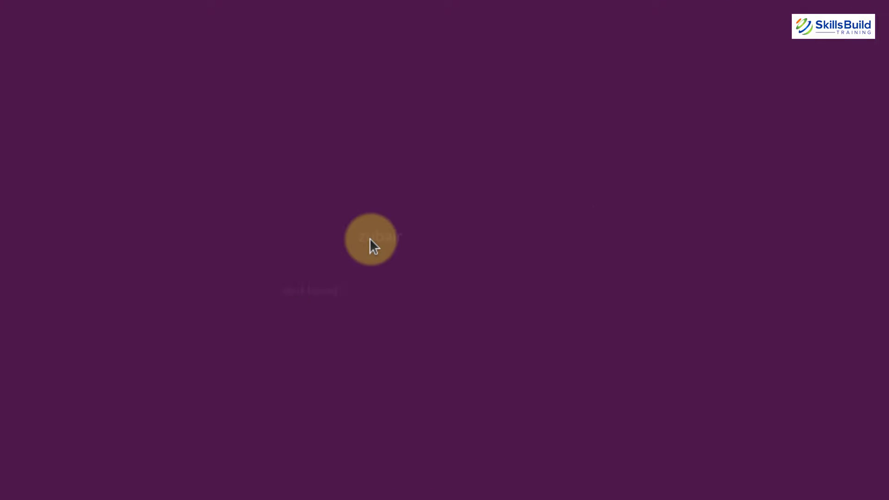
click(830, 441)
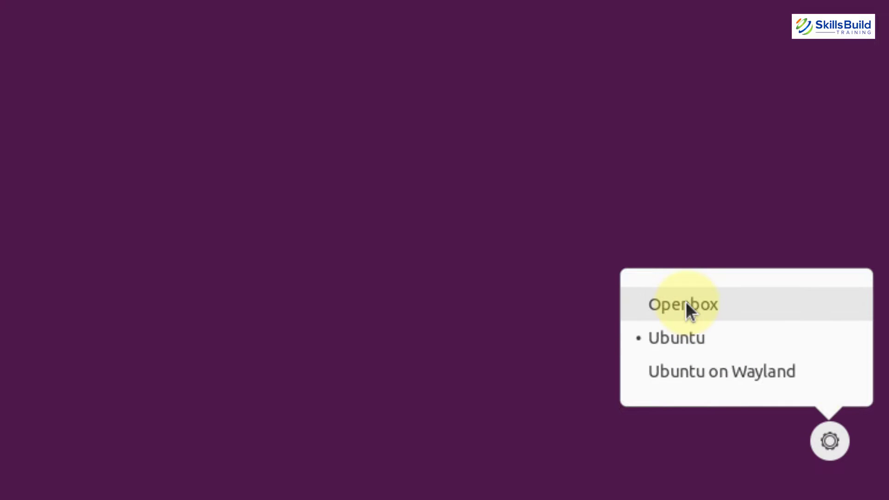
click(686, 305)
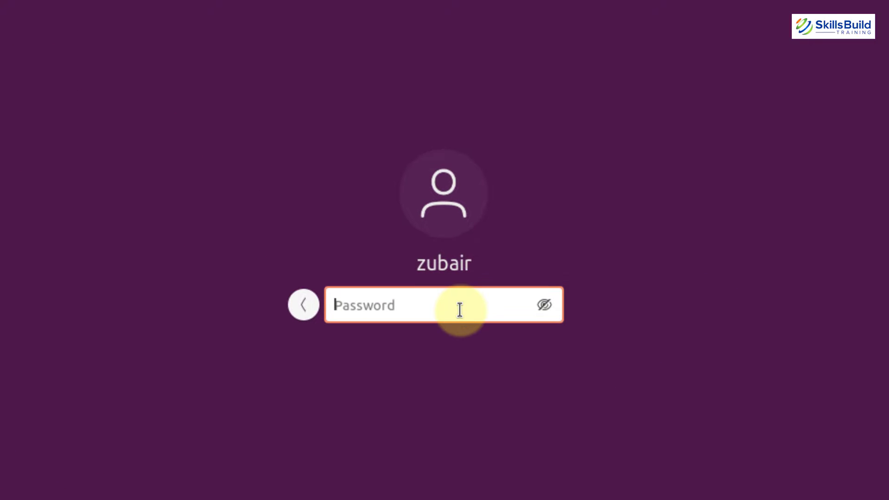
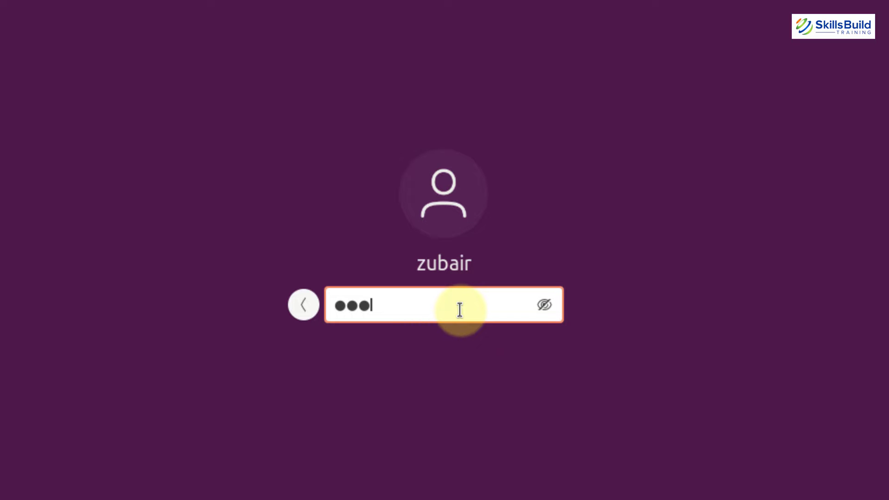
key(Return)
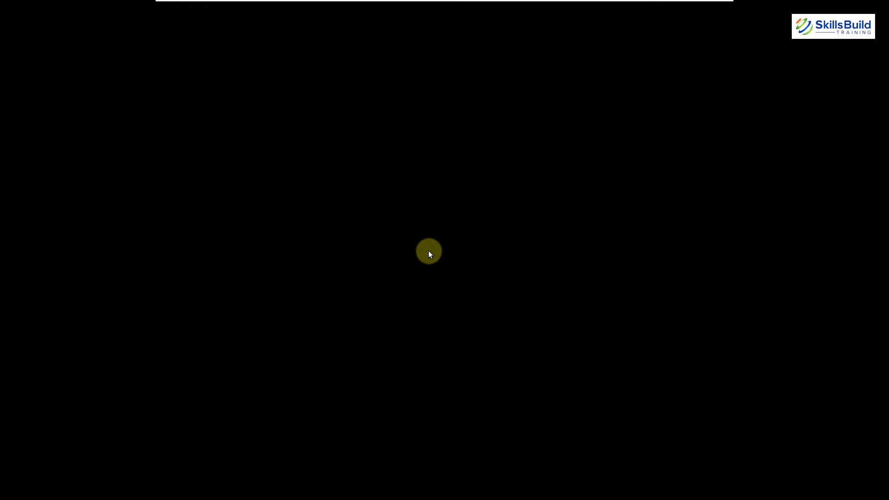
Step: Launch a terminal from the Openbox desktop menu's Applications > System submenu
right_click(409, 230)
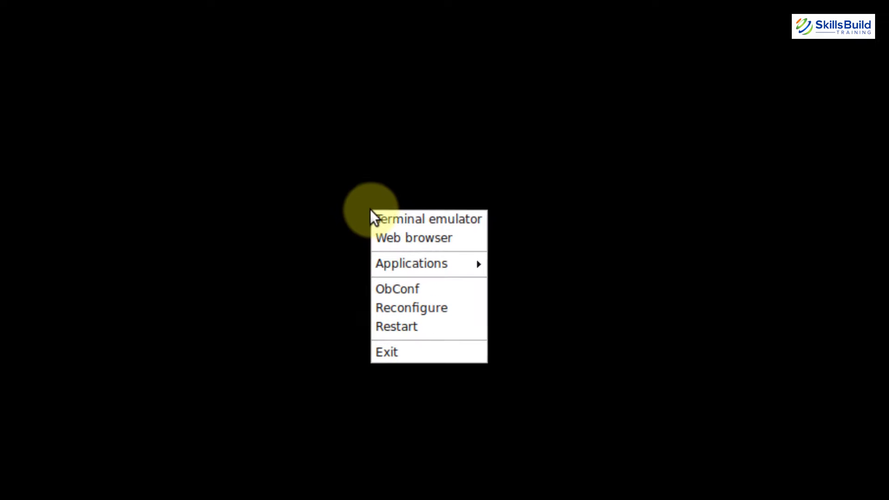
key(Down)
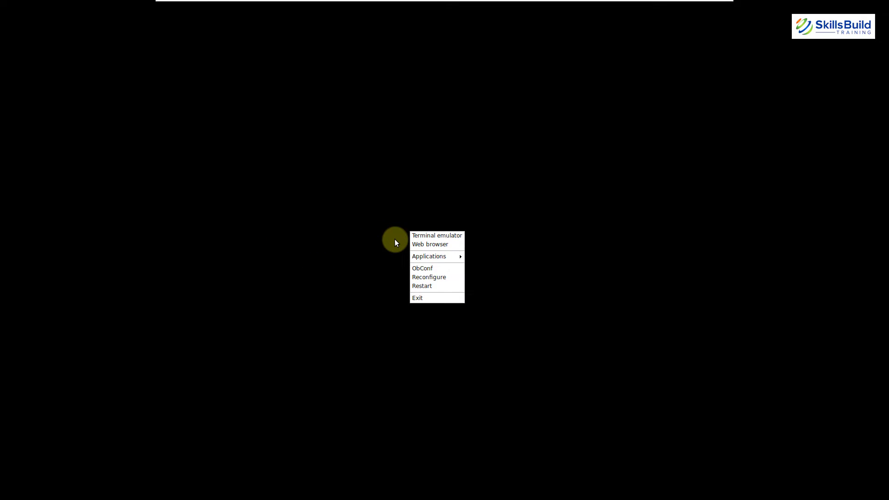
click(396, 241)
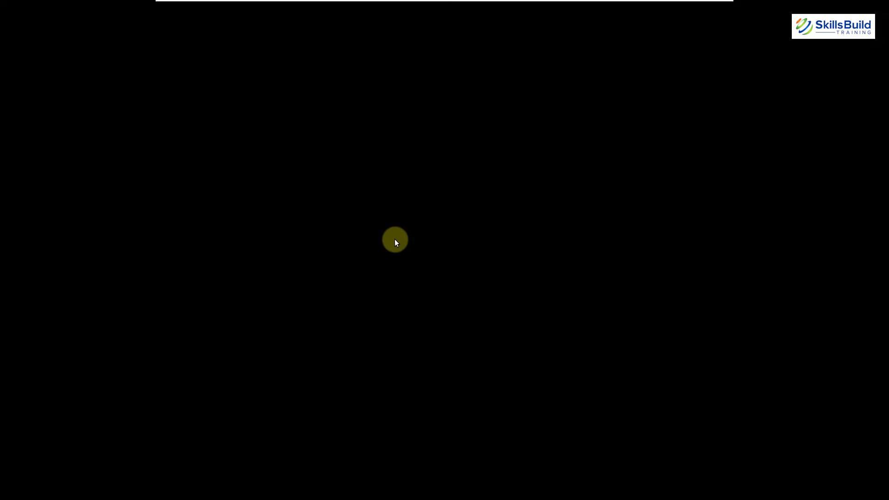
right_click(378, 202)
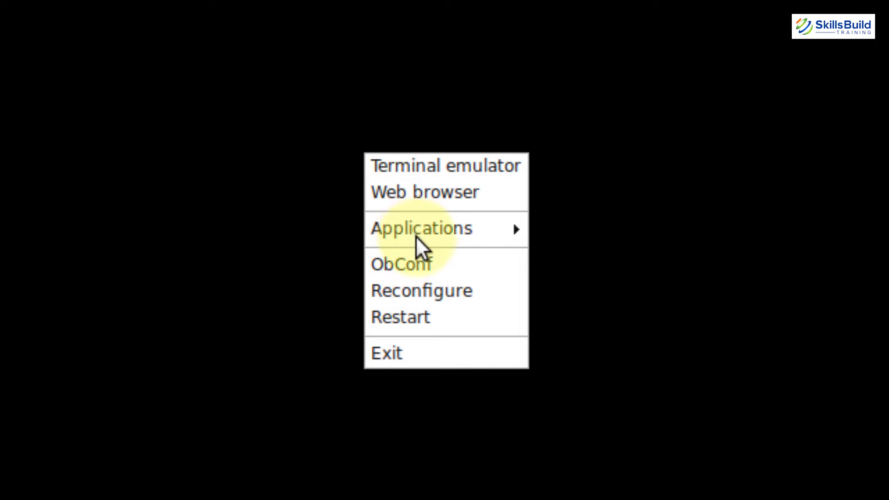
mouse_move(416, 236)
mouse_move(588, 340)
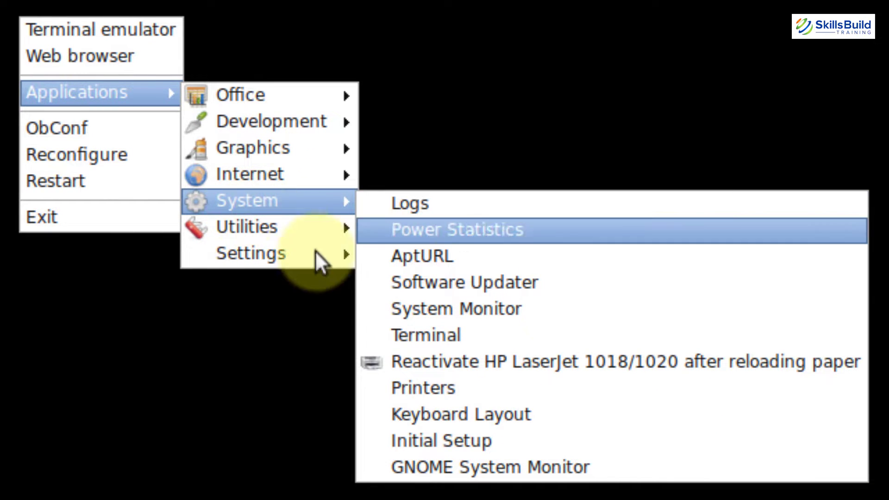
click(432, 329)
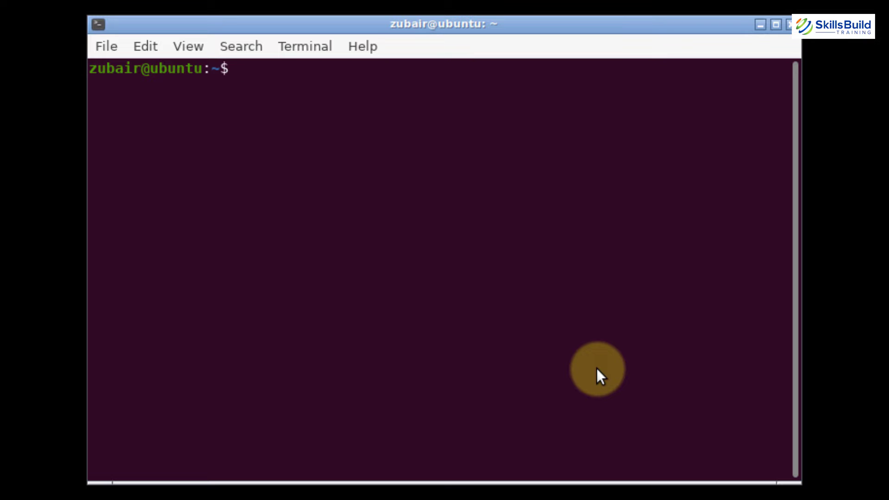
Step: Install pcmanfm via sudo apt, supplying the password and confirming with y, then type pcmanfm
text(sudo apt )
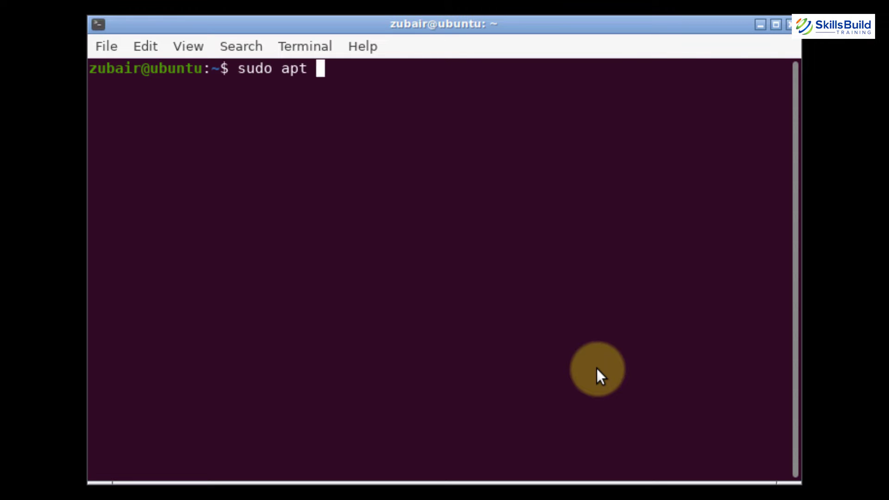
text(install )
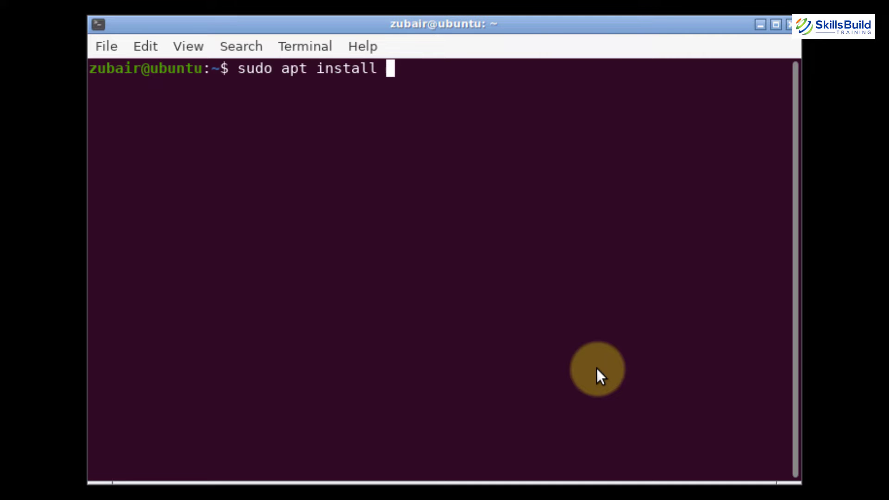
text(pcmanfm)
key(Return)
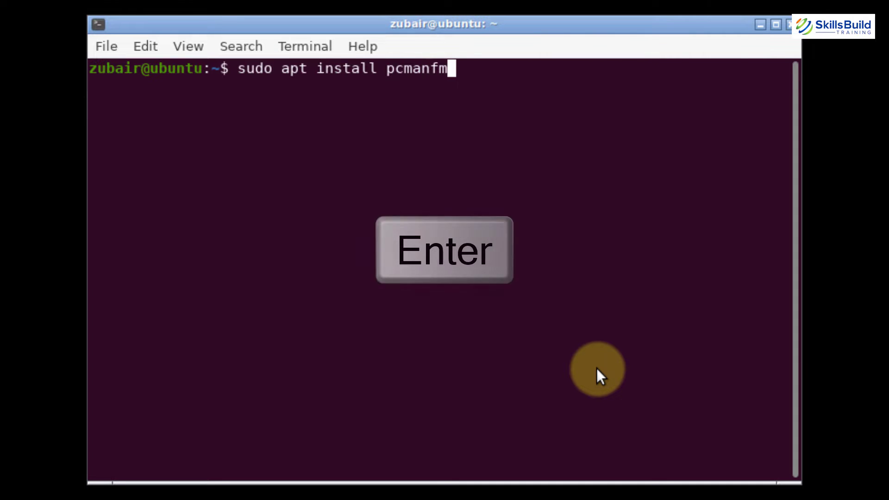
key(Return)
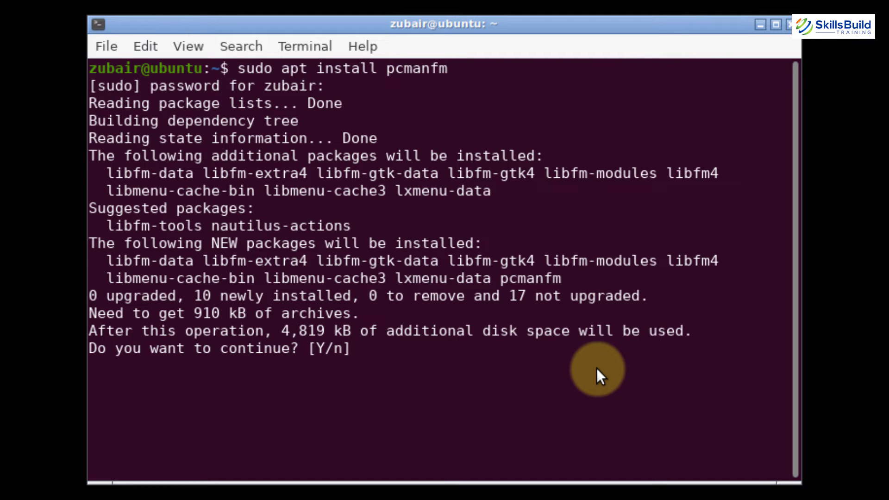
text(y)
key(Return)
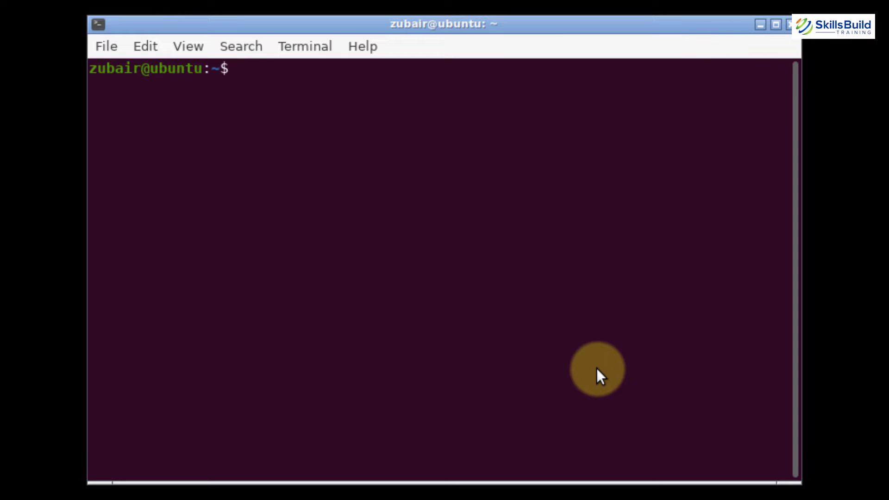
text(pcmanfm)
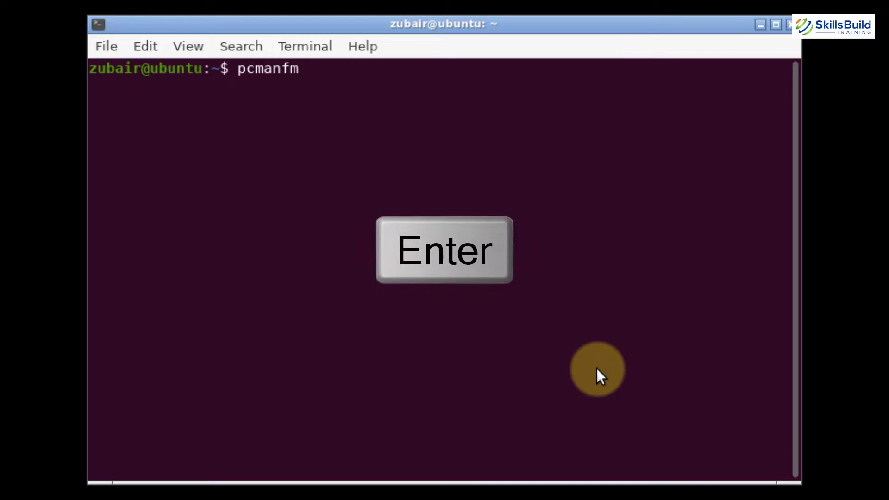
Step: Launch PCManFM on the home folder, move its window to the centre, then close it
key(Return)
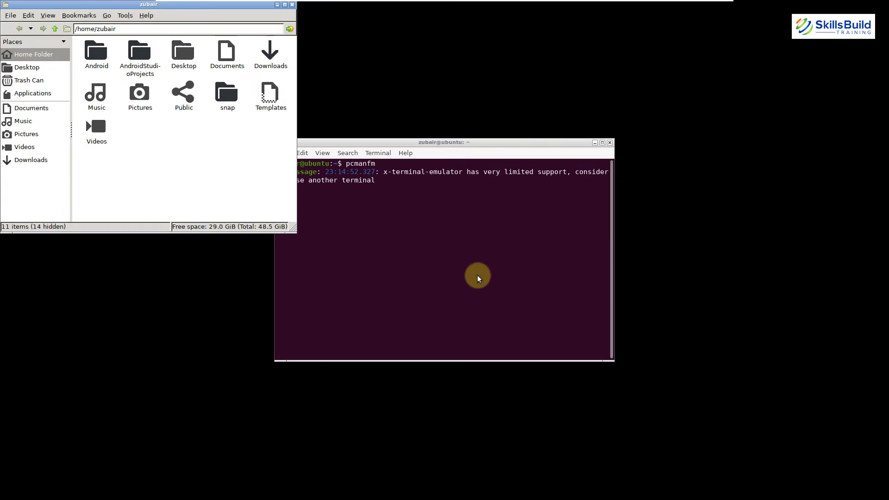
drag(133, 5, 432, 100)
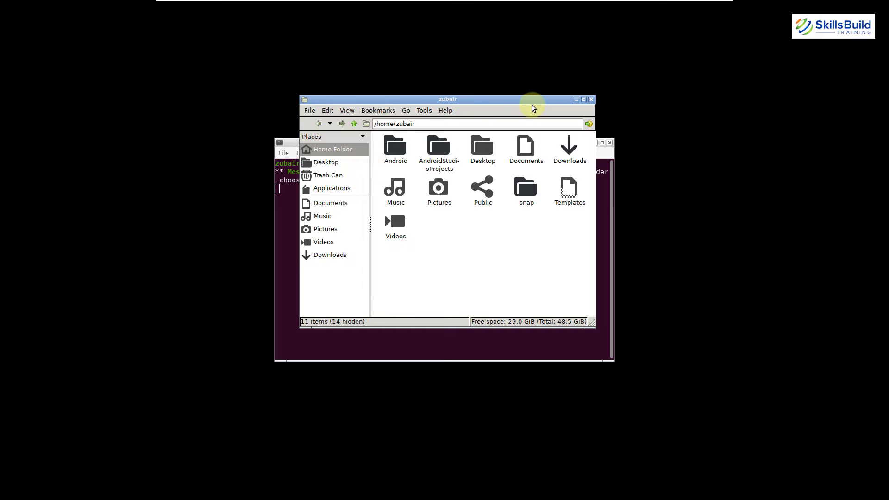
click(592, 100)
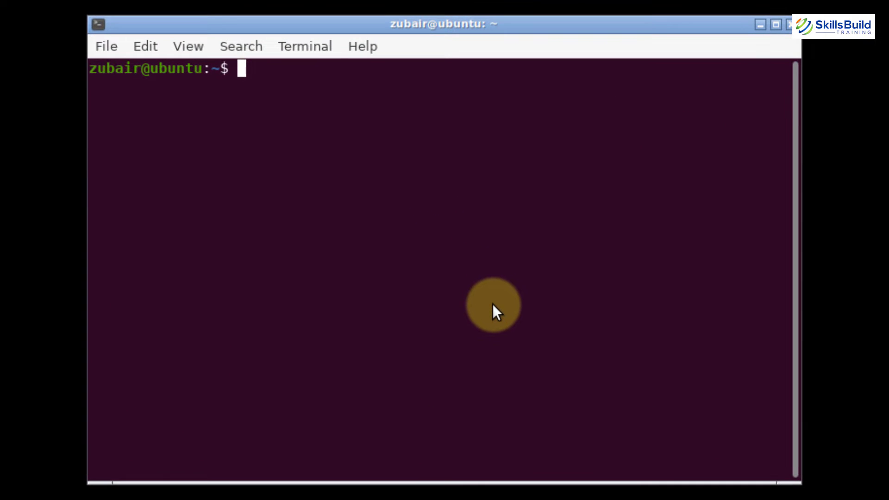
Step: Install the menu package with sudo apt, reconfigure Openbox, and open the new Debian submenu
text(sudo apt )
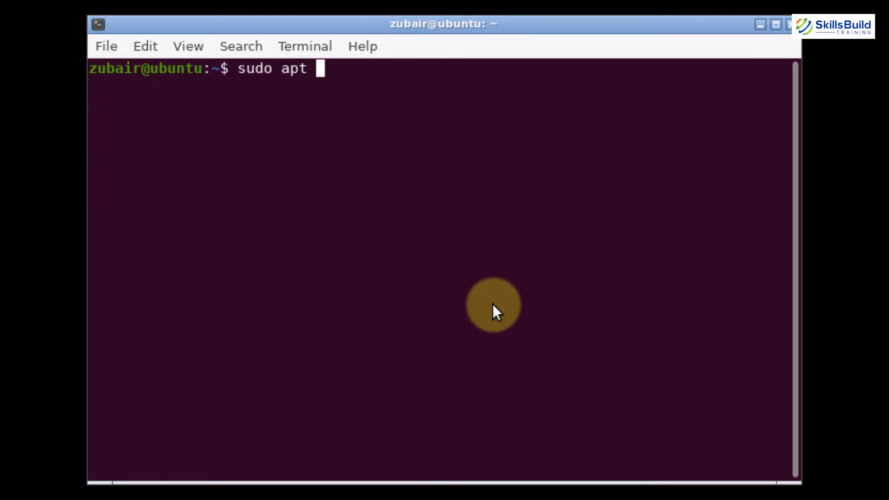
text(insta)
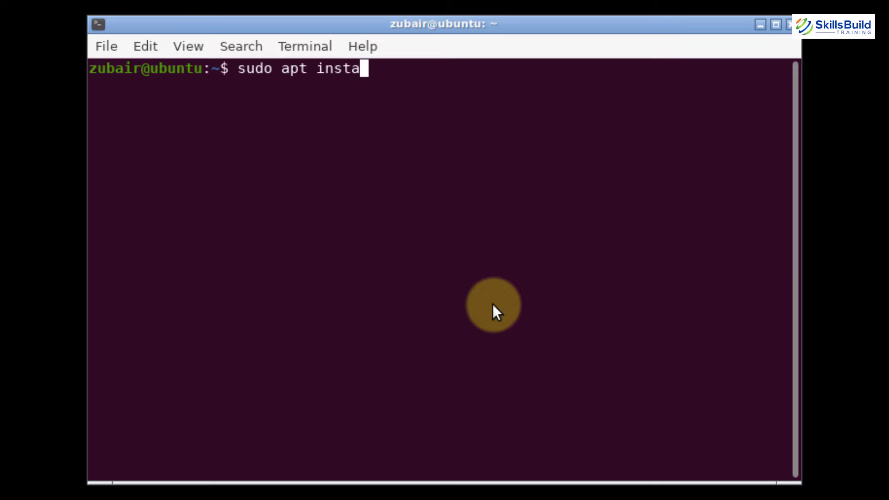
text(ll menu)
key(Return)
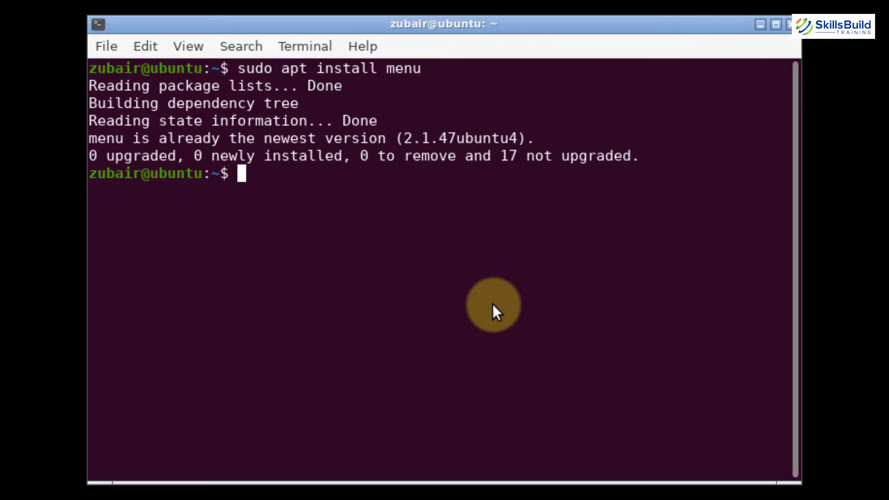
right_click(383, 176)
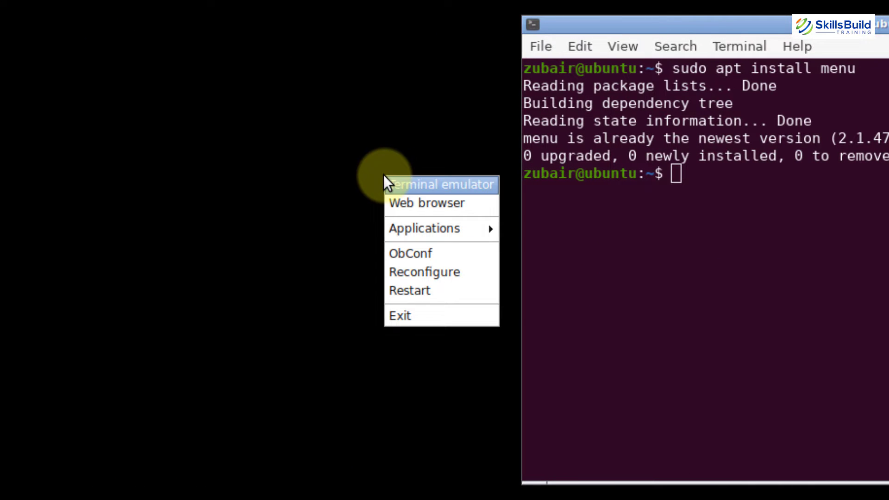
click(427, 272)
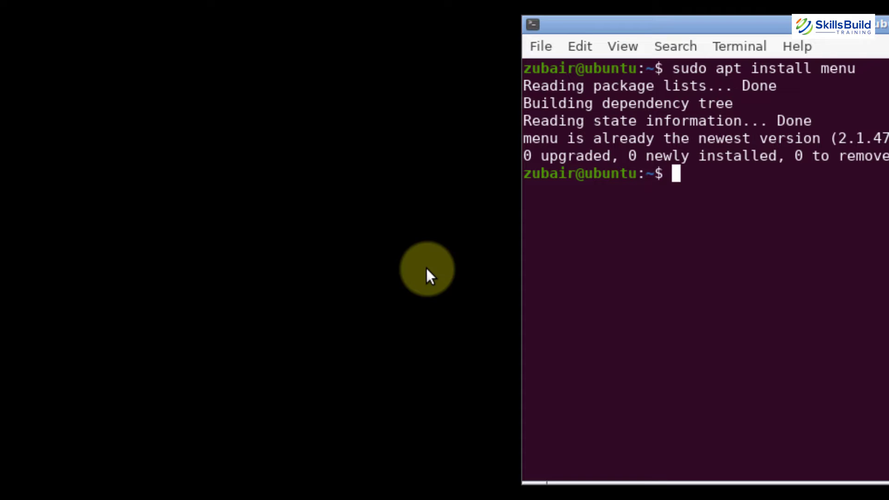
right_click(379, 216)
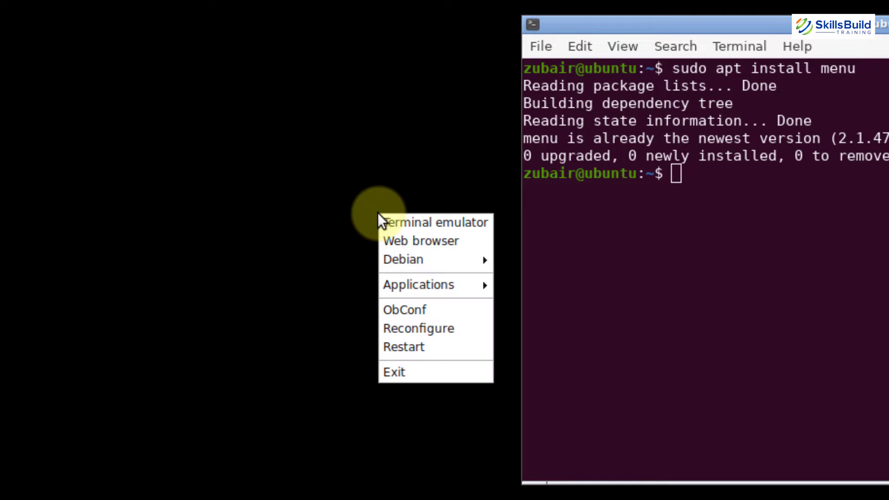
key(Down)
key(Down)
key(Down)
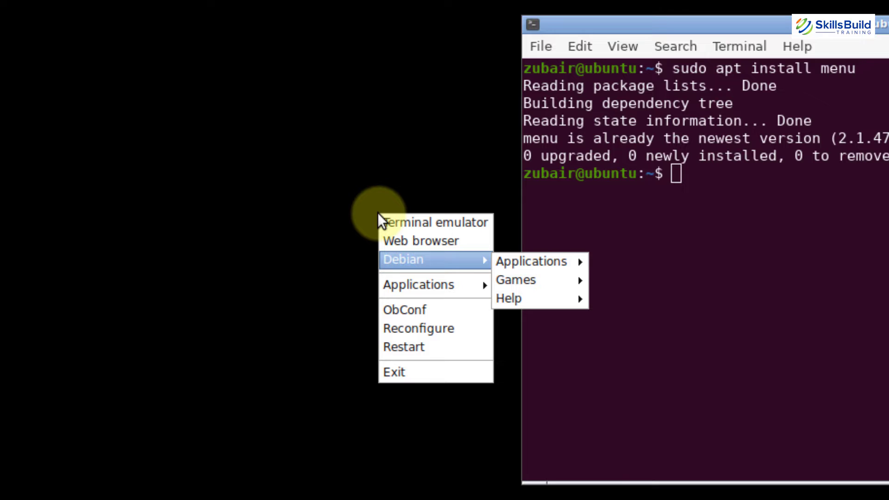
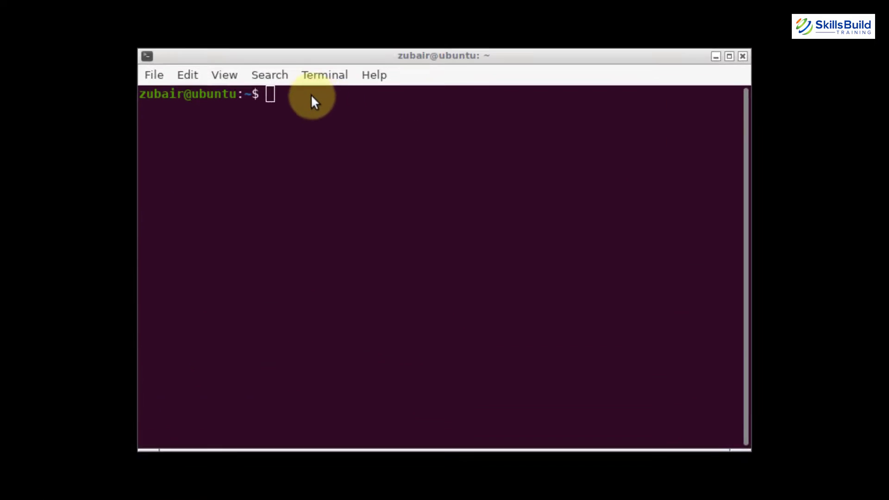
Step: Run tint2 from the shell, then suspend it with Ctrl+Z as stopped job [2]
text(ti)
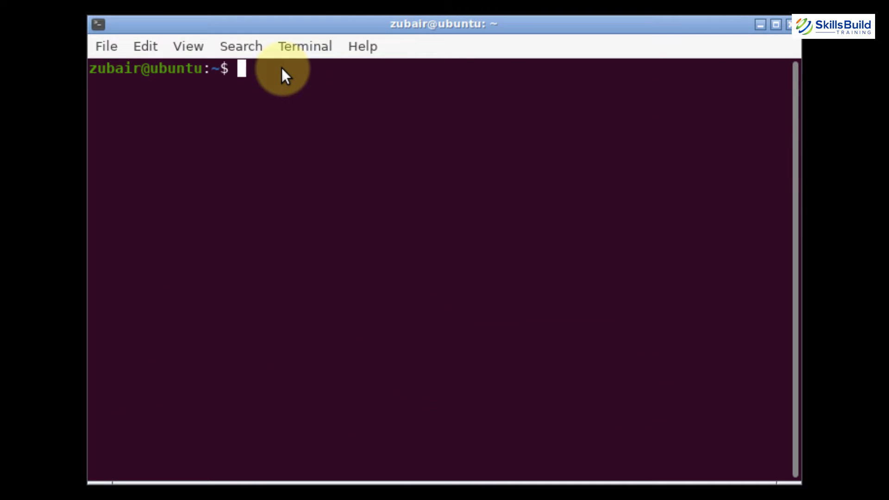
text(nt2)
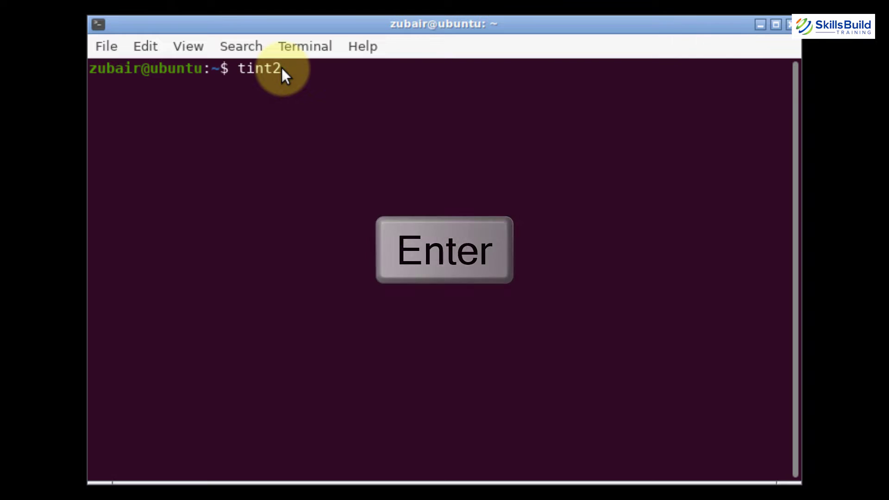
key(Return)
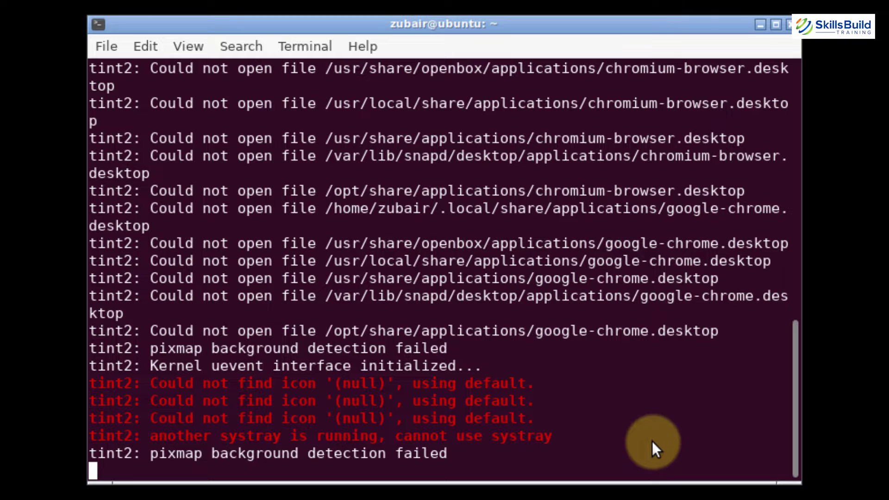
key(ctrl+z)
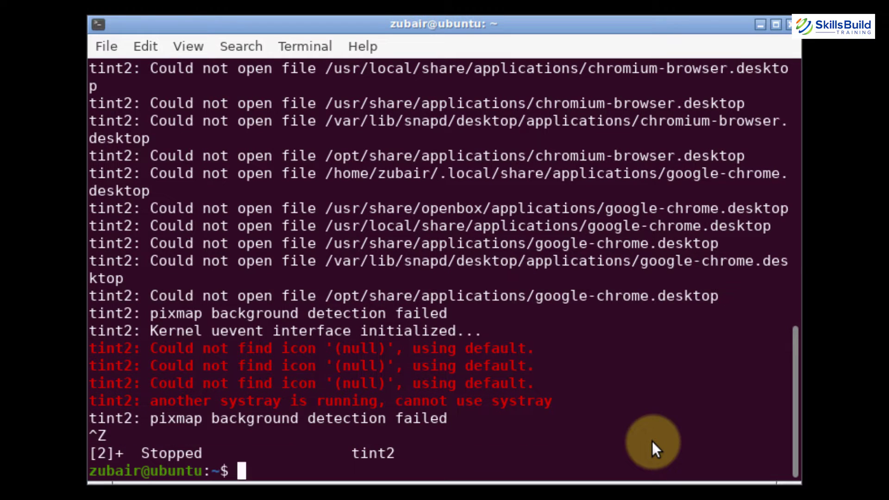
Step: Install nitrogen 1.6.1-2build1 and libgtkmm-2.4-1v5 with 'sudo apt install nitrogen -y'
text(sudo apt i)
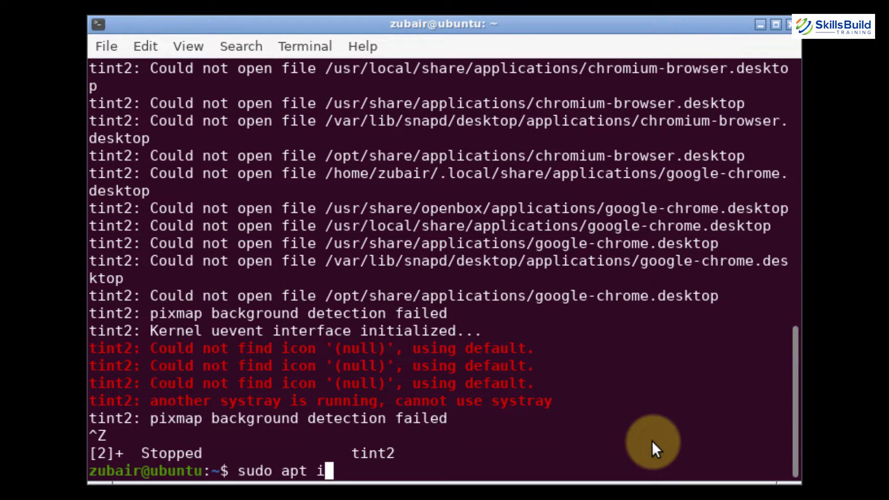
text(nstall ni)
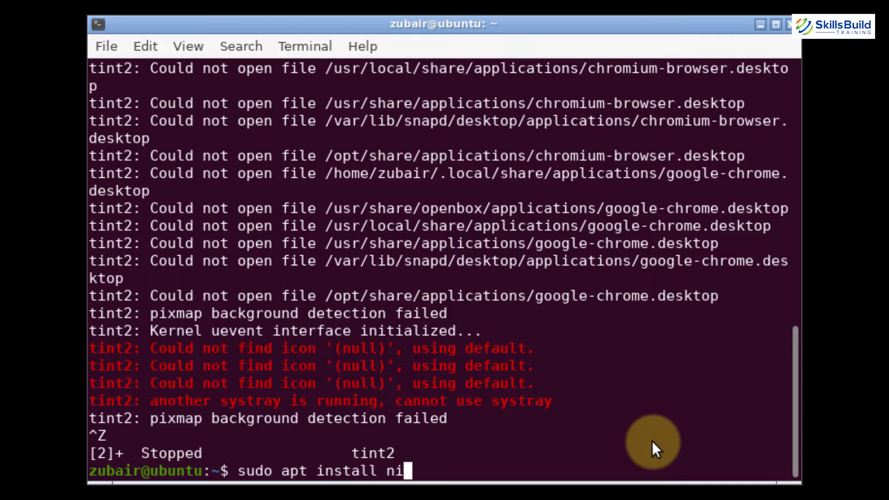
text(trogen )
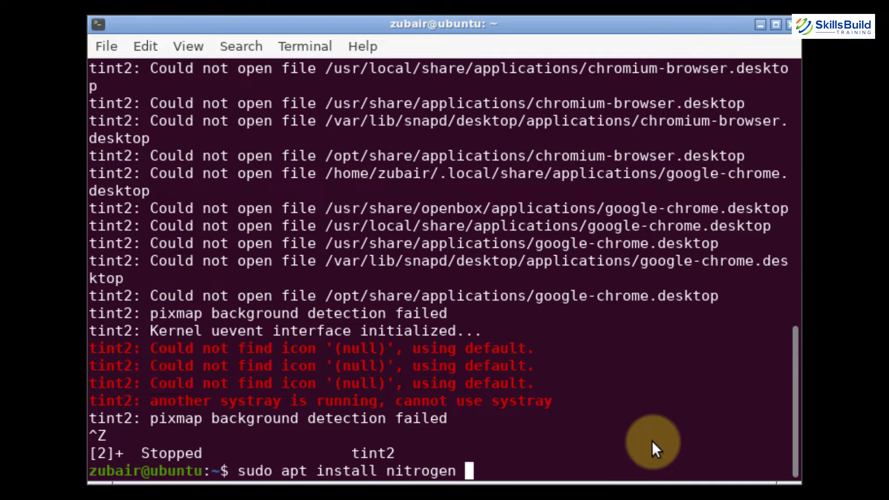
text(-y)
key(Return)
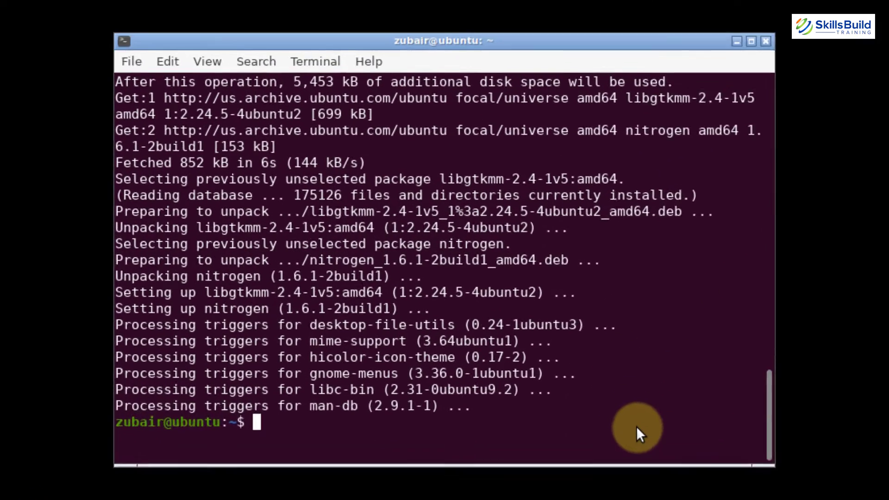
Step: Install gnome-backgrounds 3.36.0-1 and mate-backgrounds 1.24.1-1 via sudo apt install
text(sud)
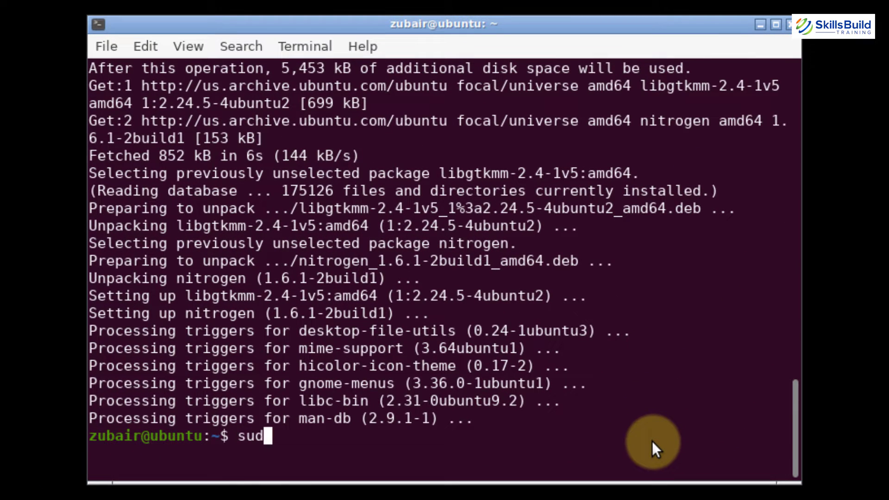
text(o apt i)
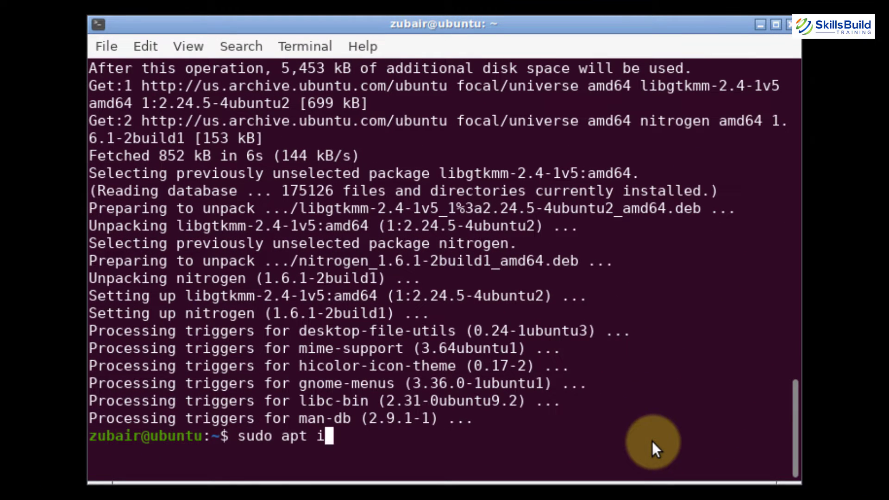
text(nstall )
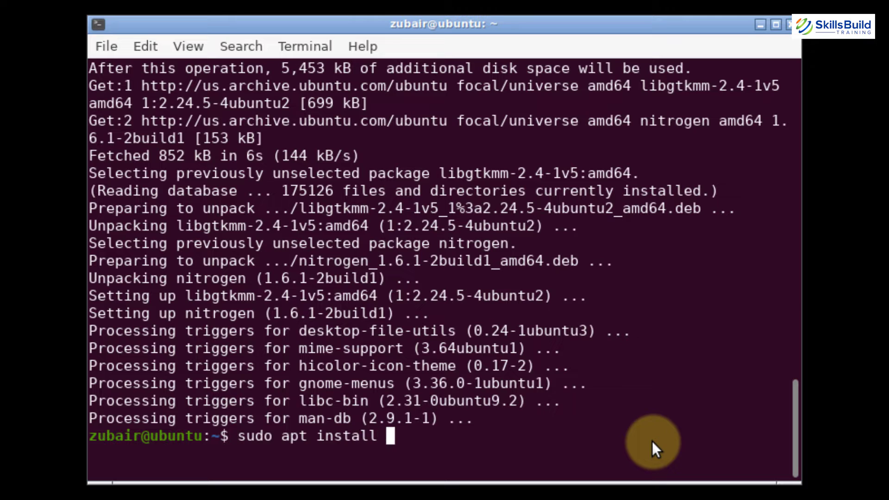
text(gnome)
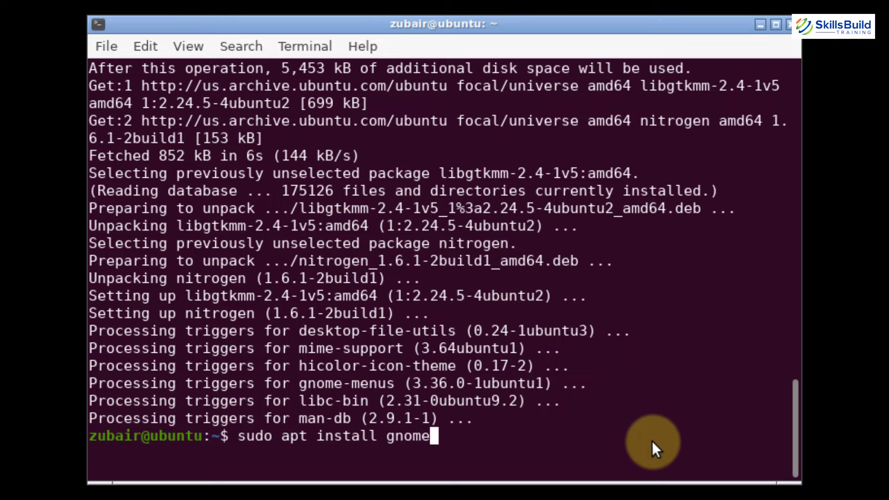
text(-backgr)
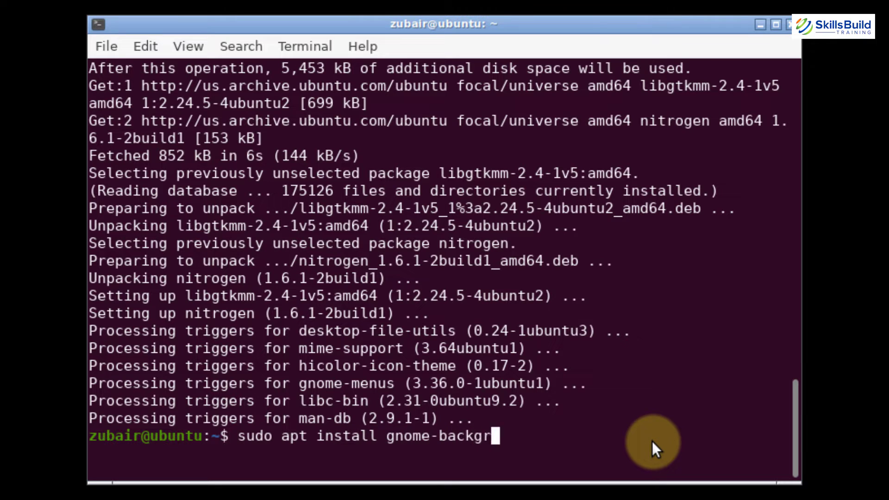
text(ounds )
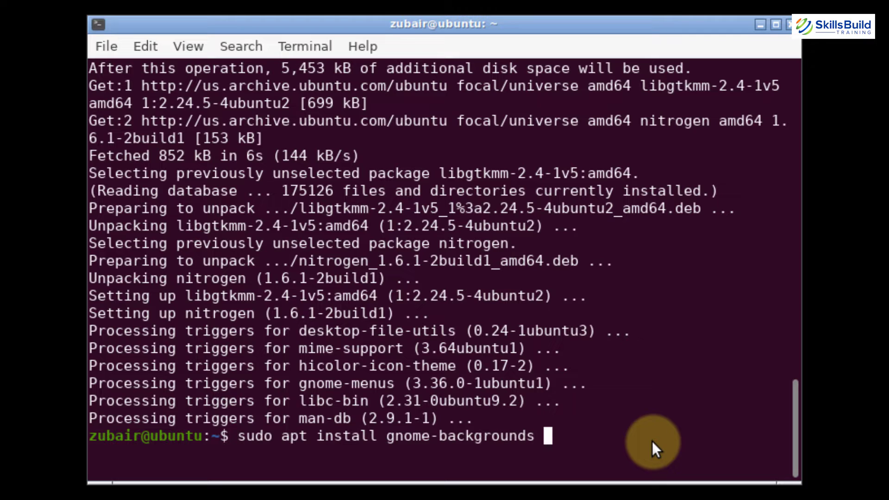
text(mate-)
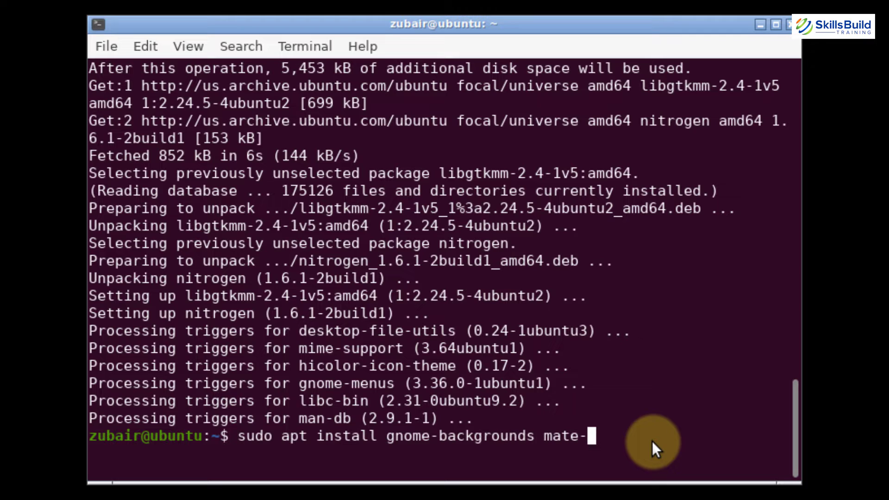
text(backgrou)
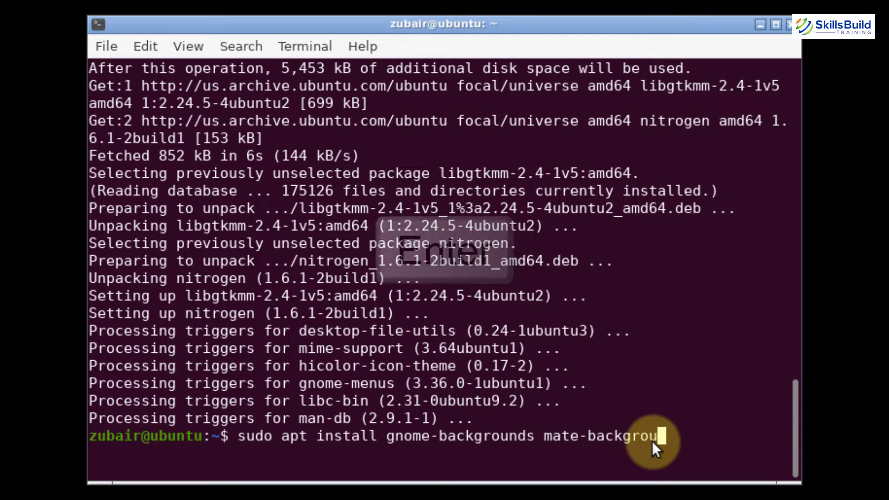
text(nds)
key(Return)
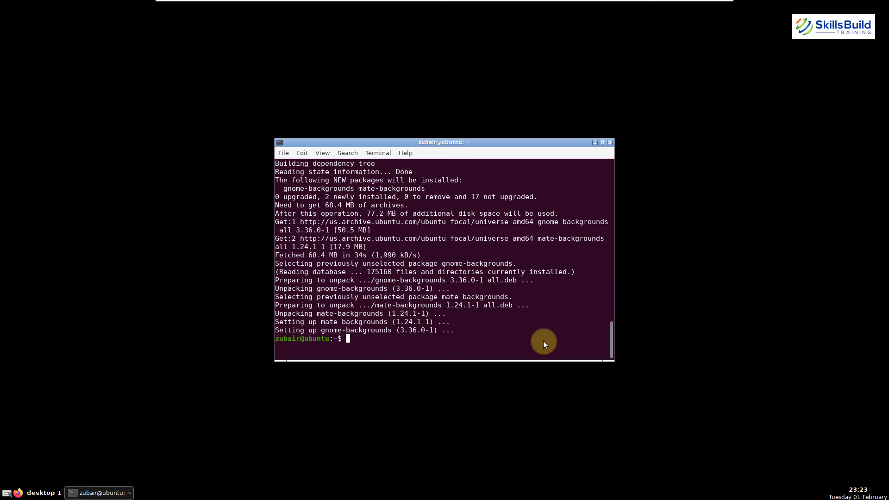
Step: Launch Nitrogen and start adding a wallpaper directory in its Preferences
text(nitr)
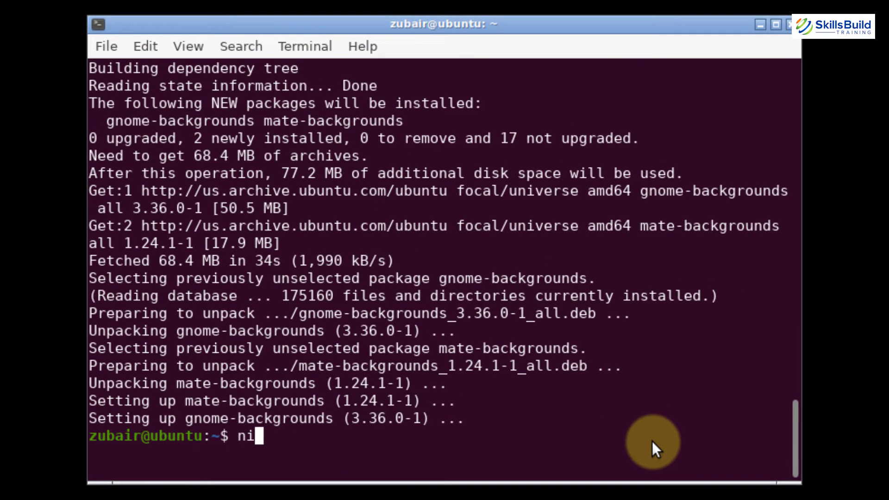
text(ogen)
key(Return)
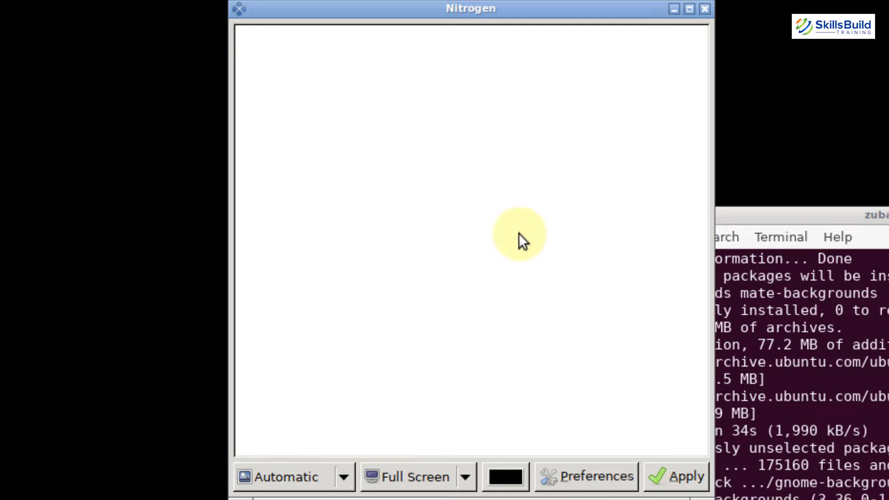
click(586, 473)
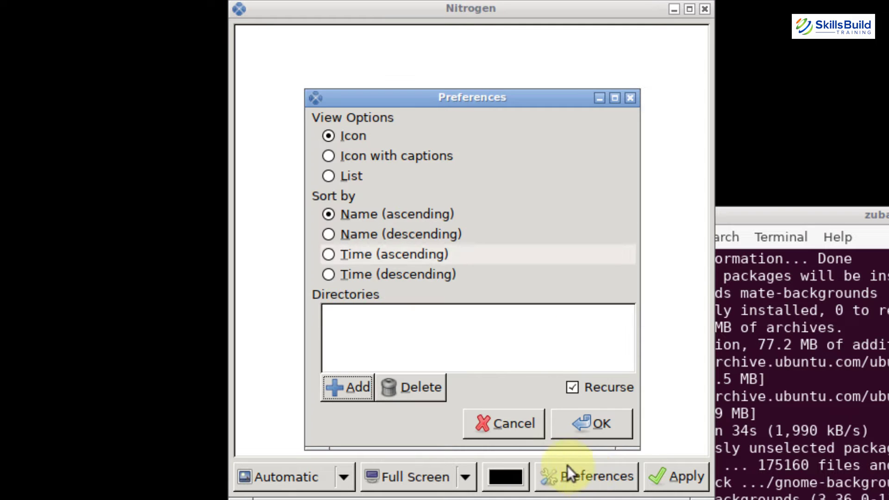
click(354, 386)
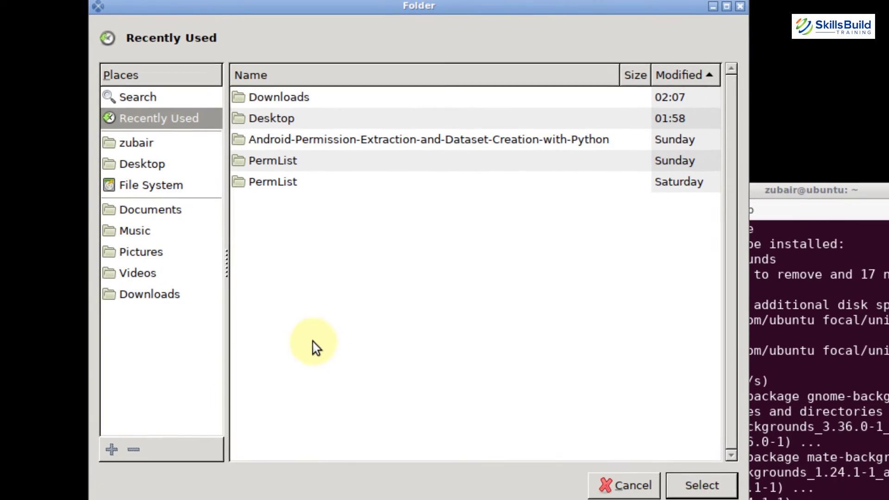
Step: Select /usr/share/backgrounds/gnome as the wallpaper directory
click(144, 181)
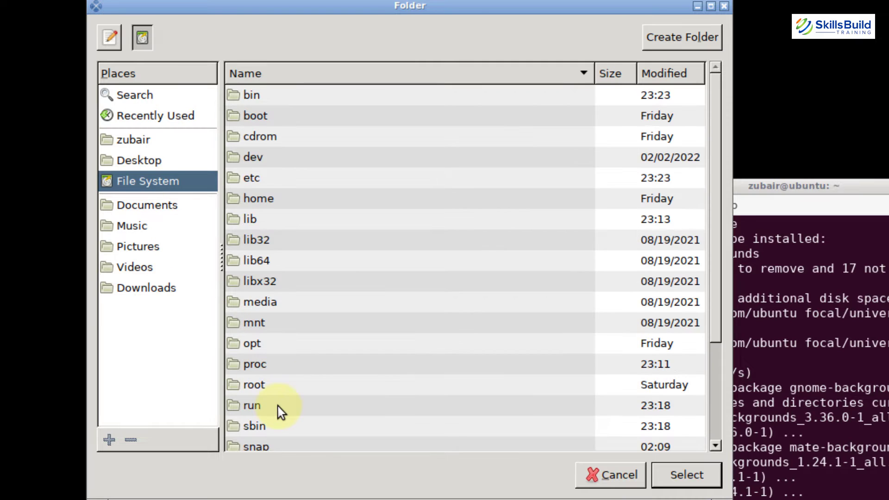
scroll(278, 407, down, 5)
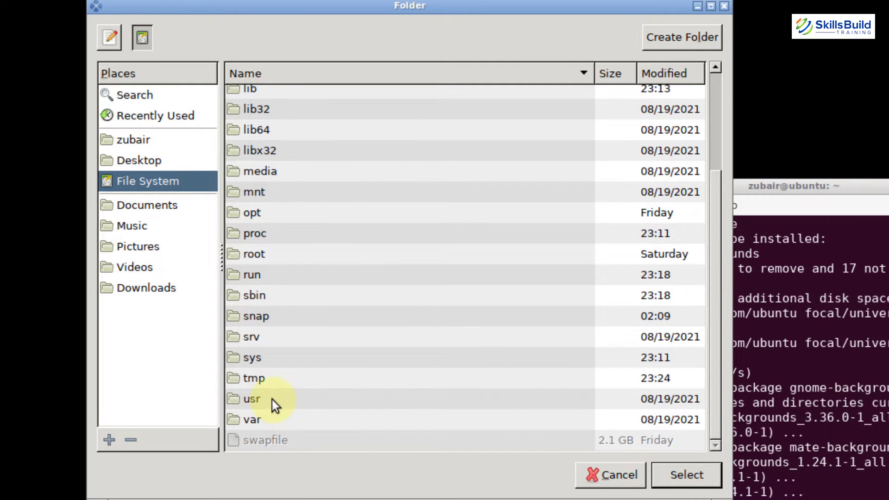
double_click(271, 399)
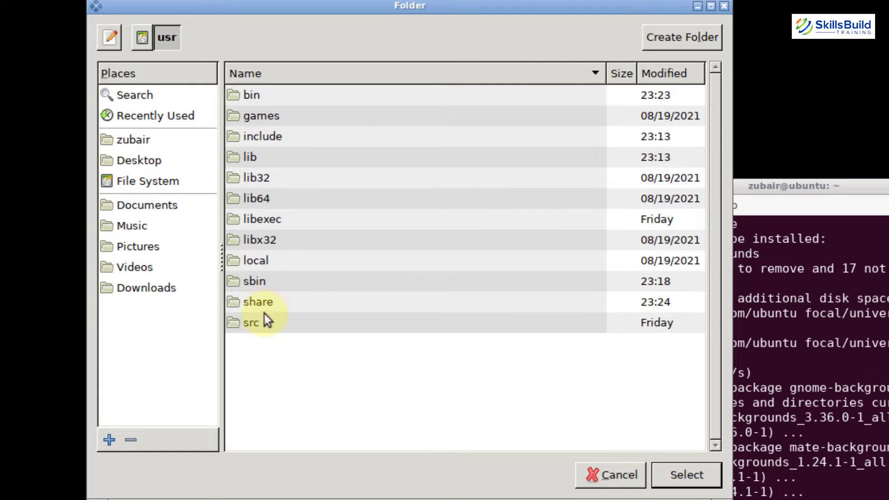
double_click(262, 299)
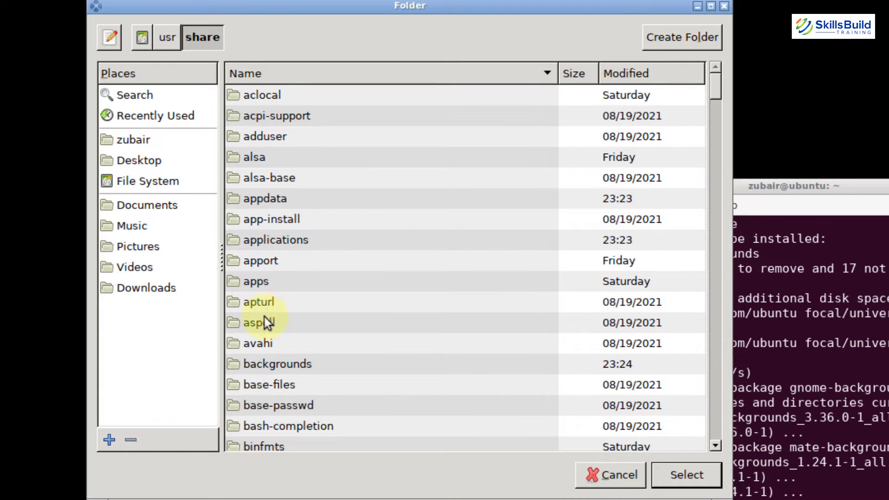
double_click(268, 365)
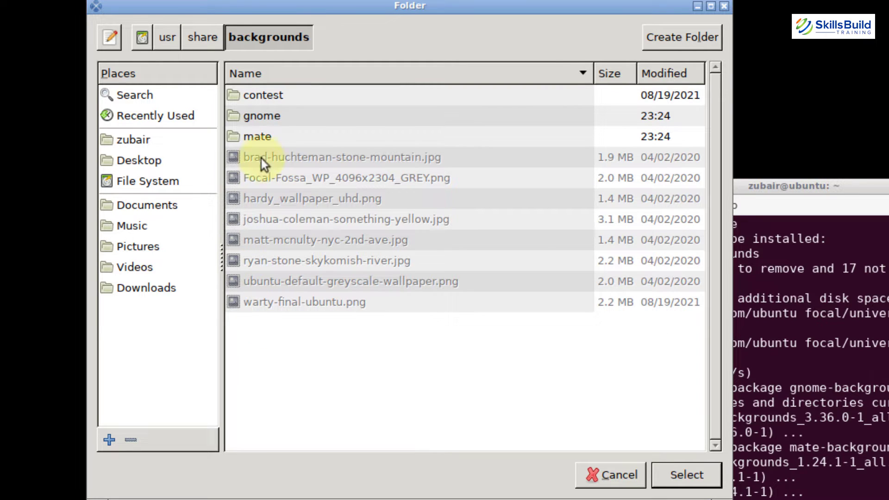
double_click(260, 114)
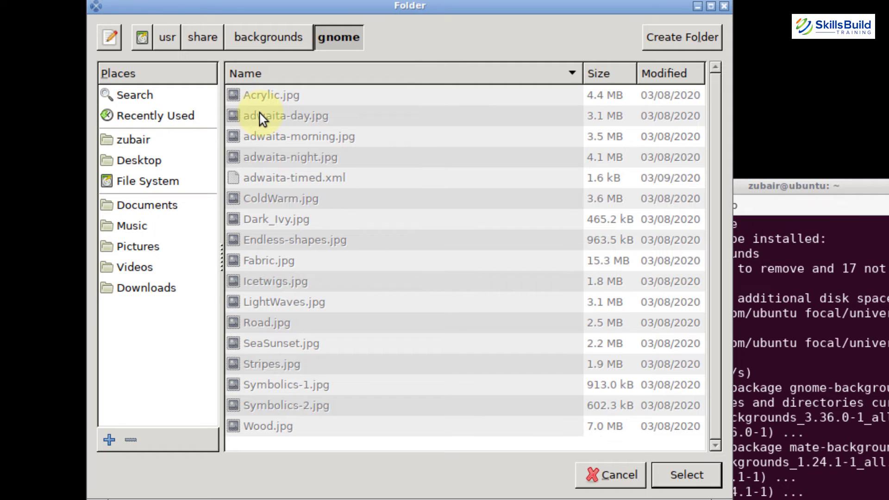
click(688, 470)
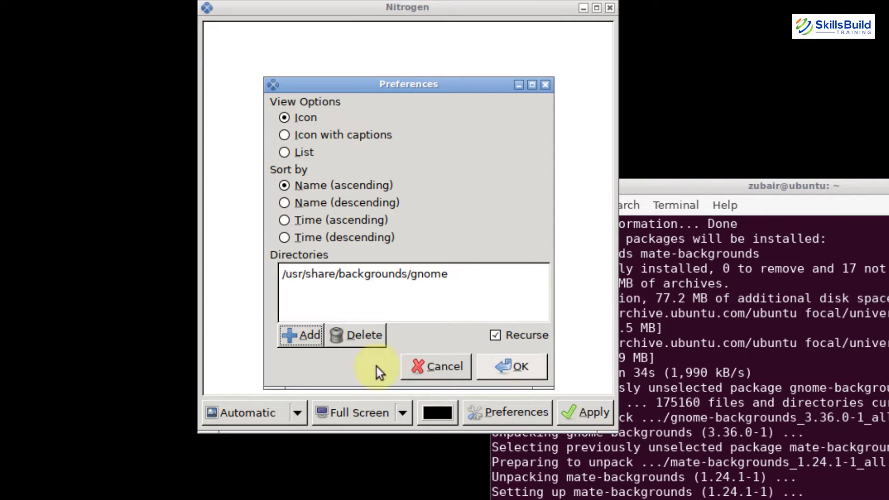
Step: Add /usr/share/backgrounds/mate/desktop as a second wallpaper directory and confirm Preferences with OK
click(287, 338)
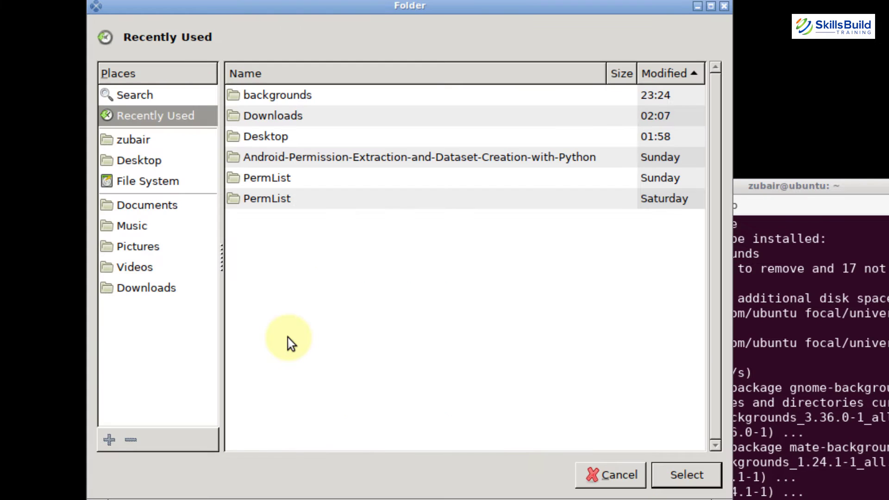
click(173, 181)
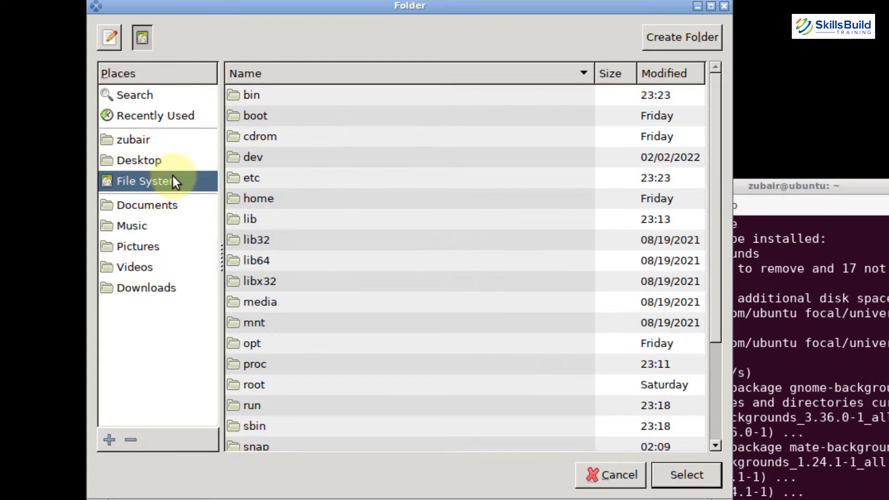
scroll(273, 363, down, 3)
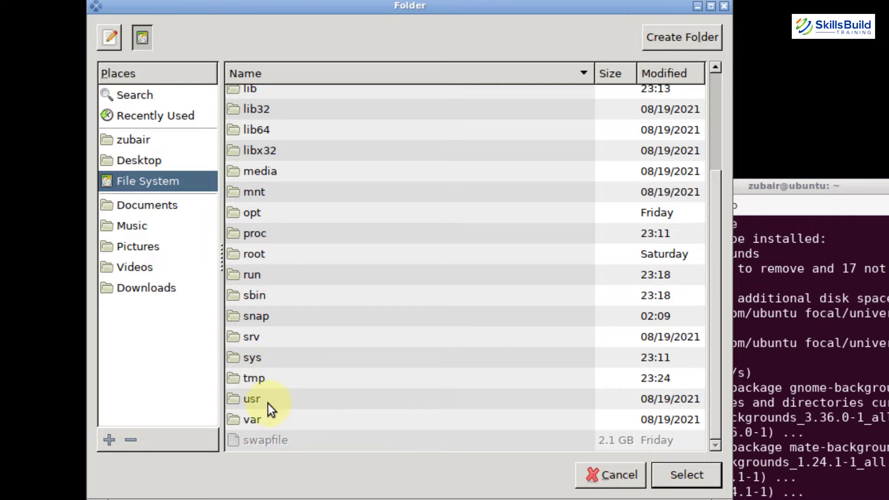
double_click(268, 404)
double_click(270, 303)
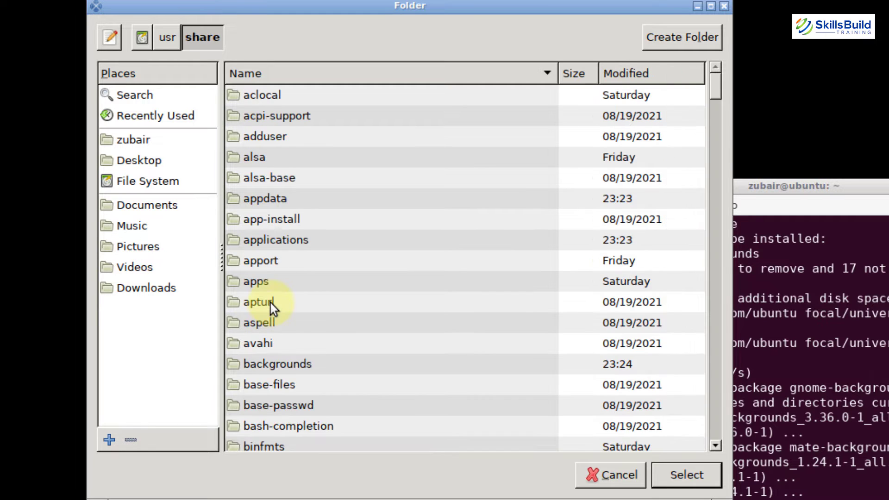
double_click(279, 360)
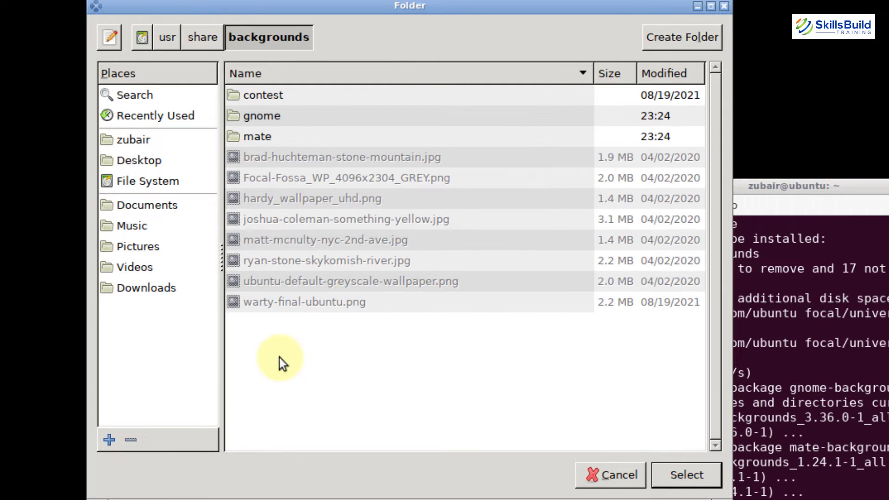
double_click(255, 138)
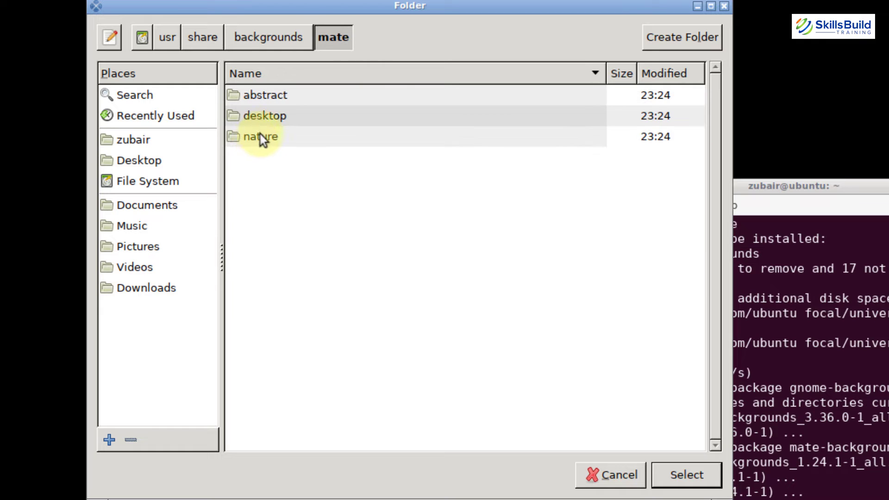
double_click(278, 115)
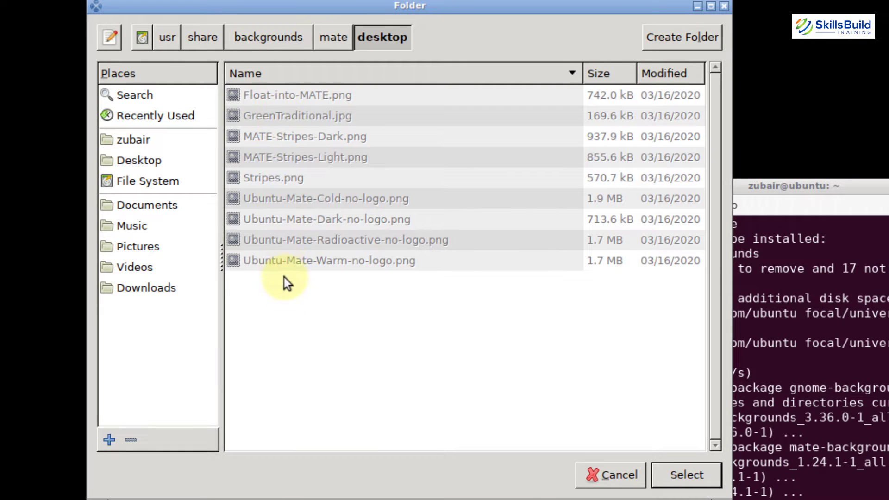
click(679, 477)
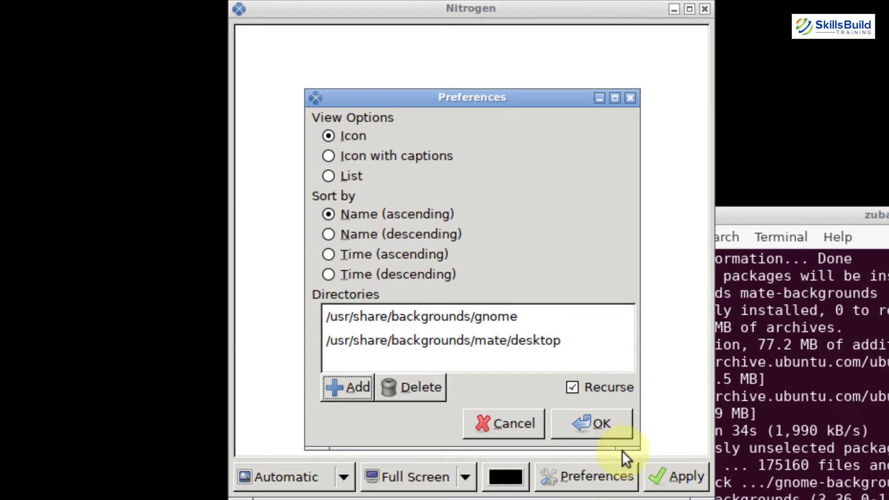
click(576, 423)
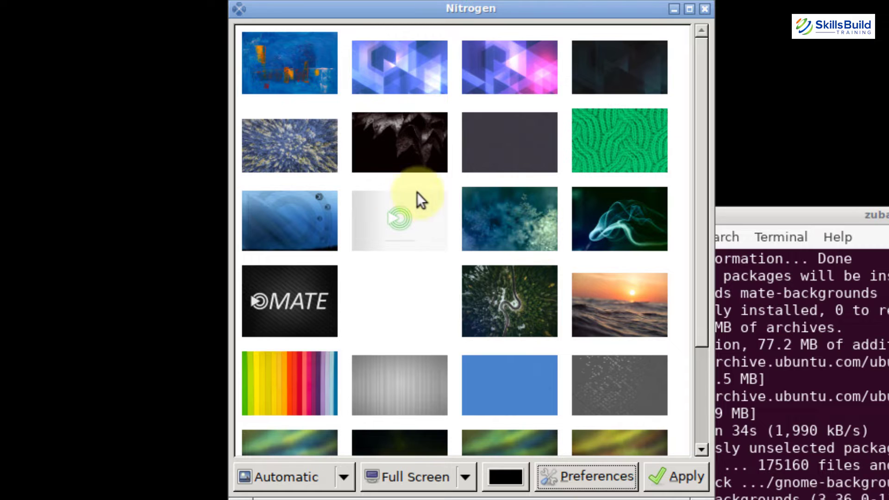
Step: Apply the aerial snowy forest image as wallpaper and close Nitrogen
click(303, 149)
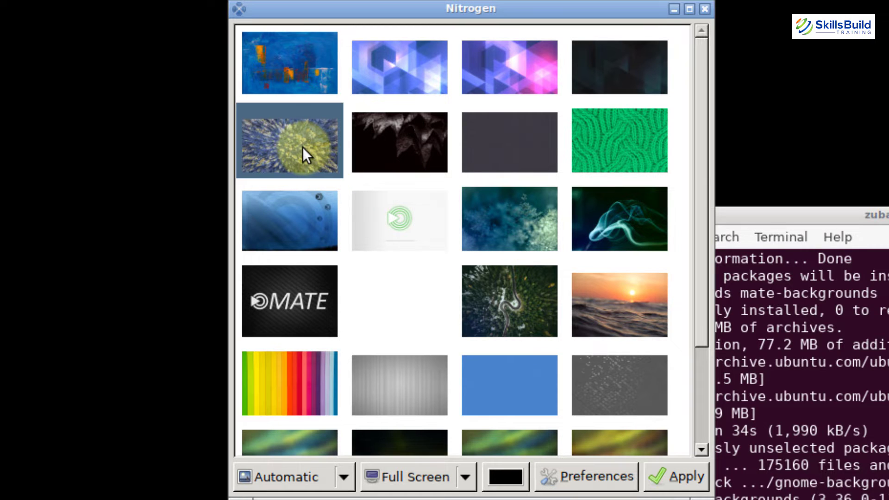
click(674, 475)
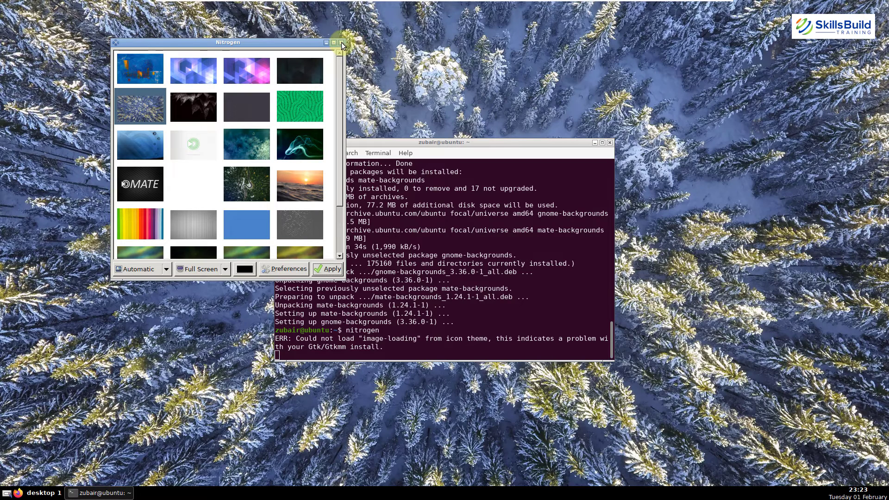
click(343, 43)
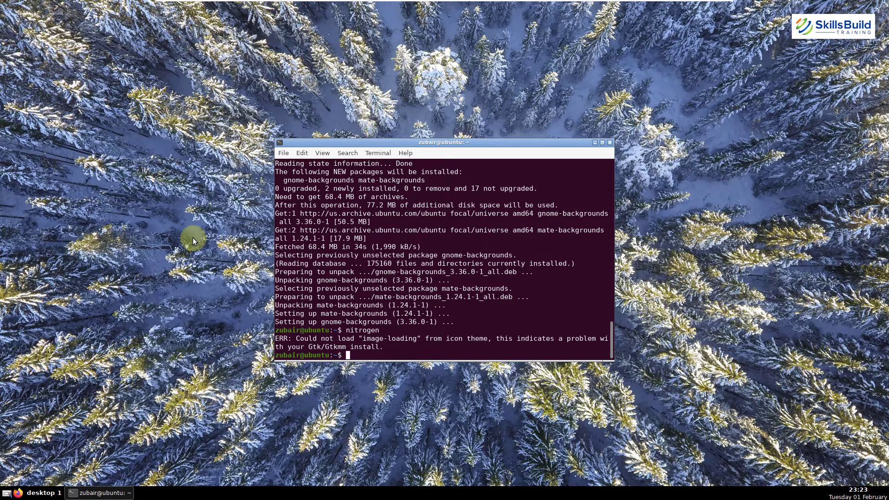
Step: Exit the current Openbox session from the desktop menu and confirm
right_click(149, 227)
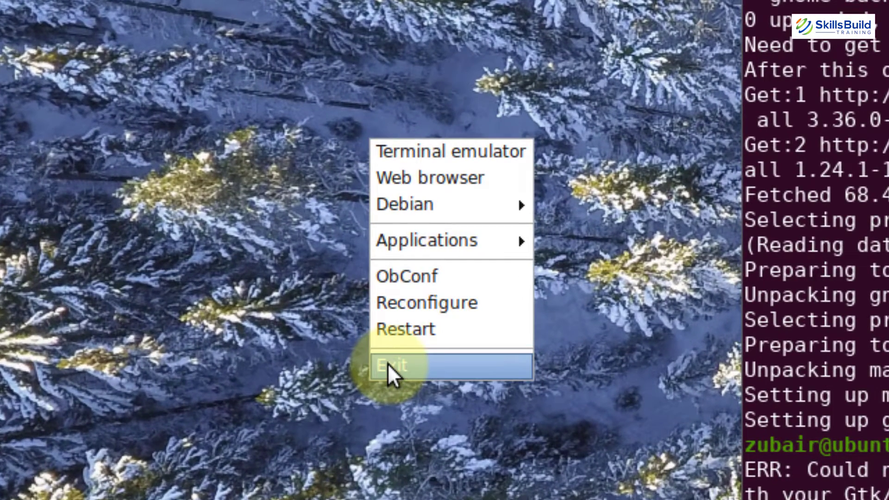
click(387, 363)
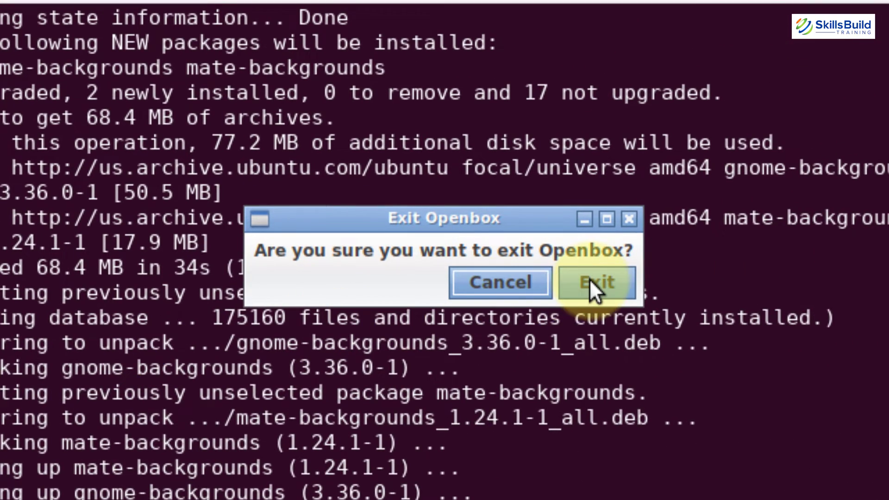
click(591, 279)
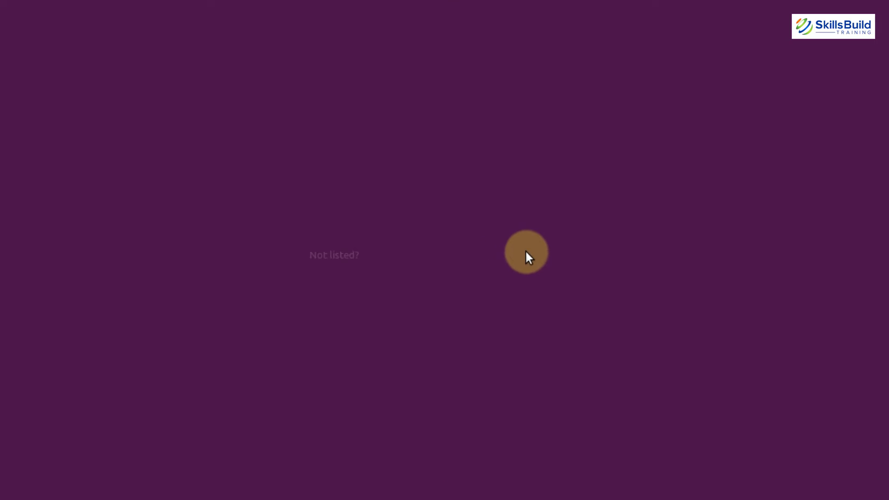
Step: Log back in to an Openbox session, choosing Openbox and entering the account password
click(402, 223)
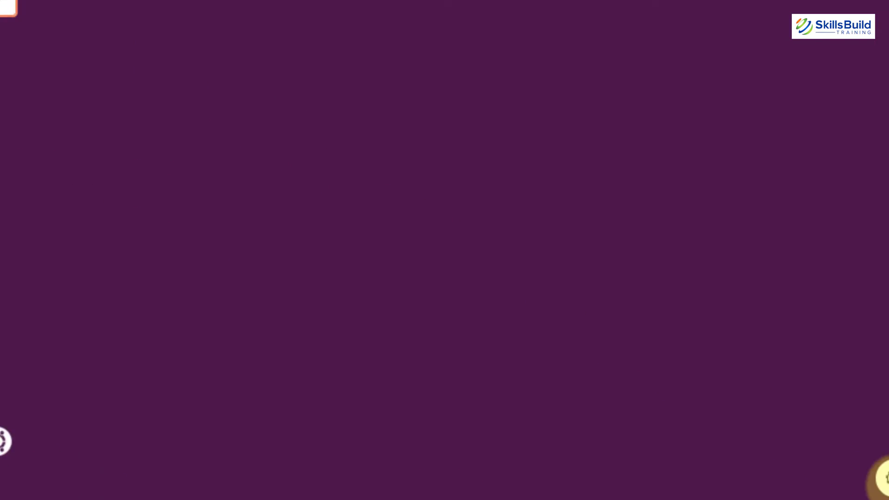
click(830, 441)
click(691, 311)
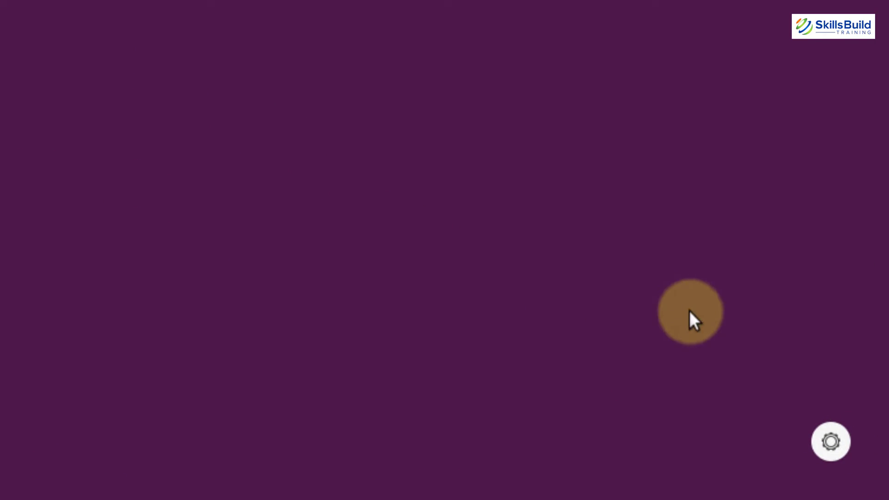
text(***)
key(Return)
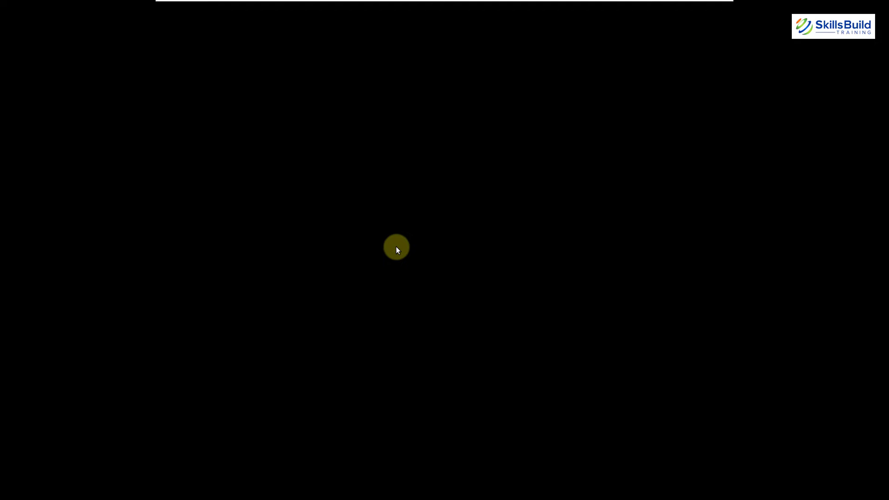
Step: Open a Terminal from the desktop menu's Applications > System submenu
right_click(377, 226)
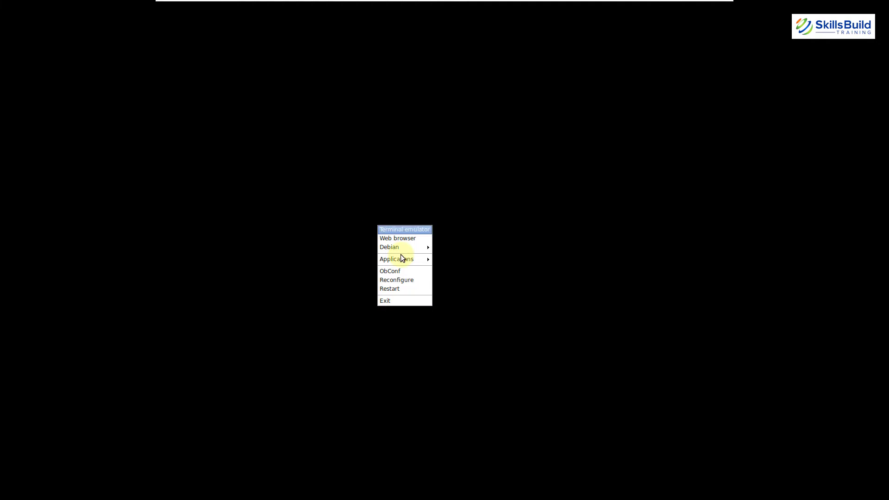
mouse_move(417, 259)
mouse_move(482, 291)
click(525, 357)
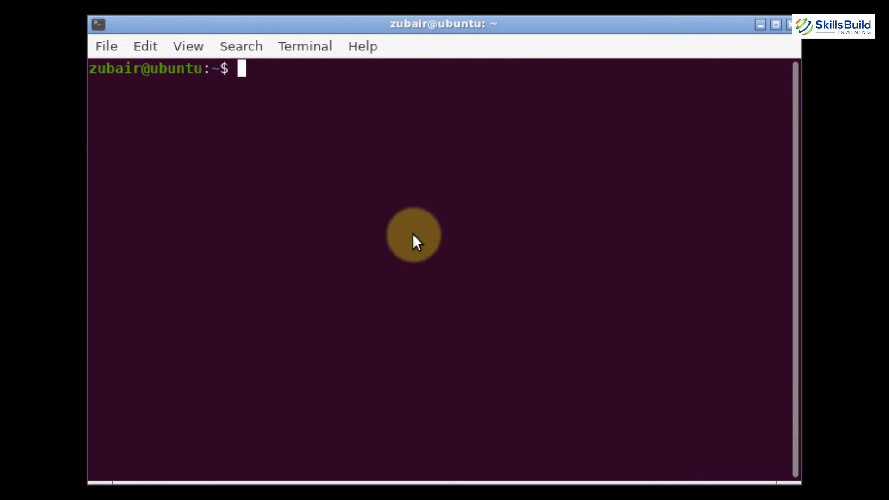
Step: Run nitrogen and reapply the snowy forest wallpaper to the desktop
text(nitrogen)
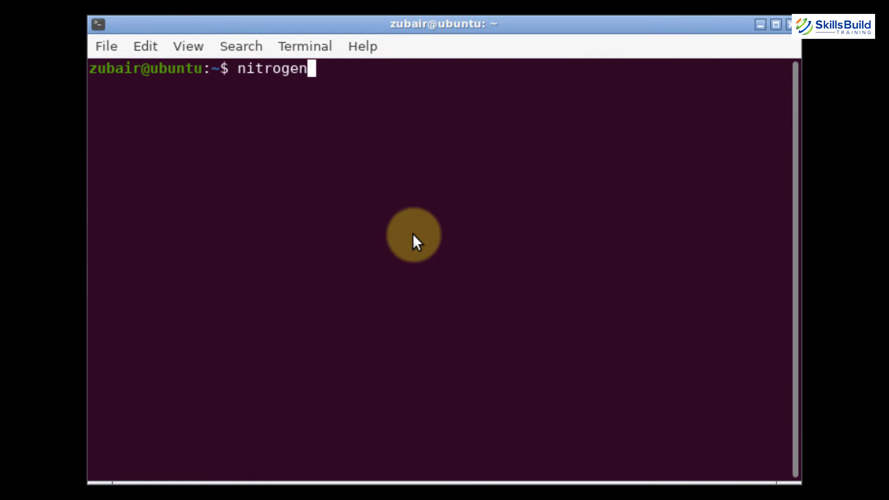
key(Return)
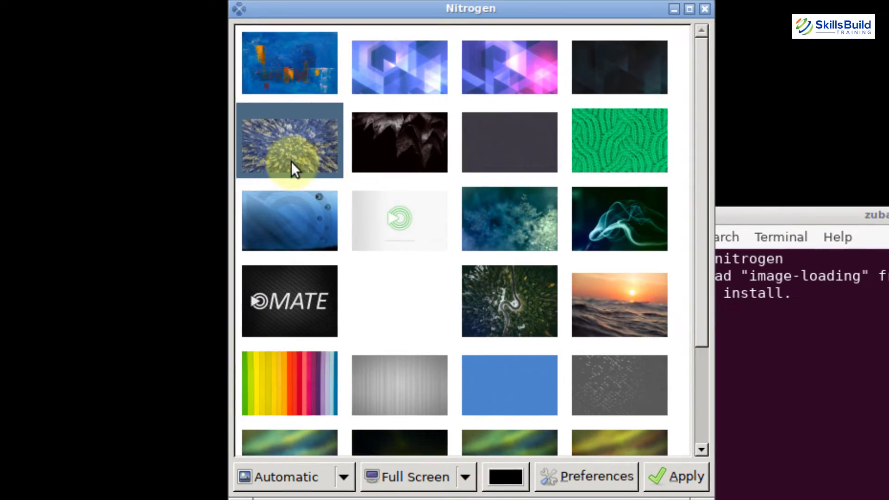
click(676, 478)
click(705, 8)
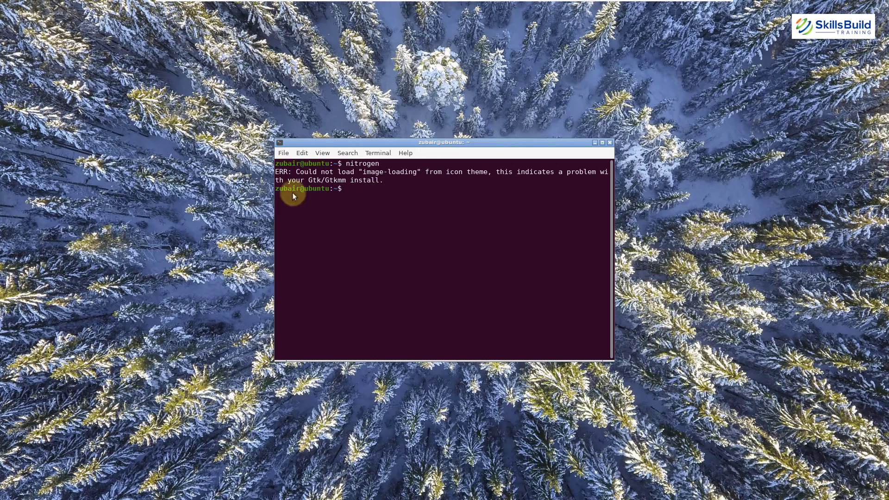
right_click(60, 132)
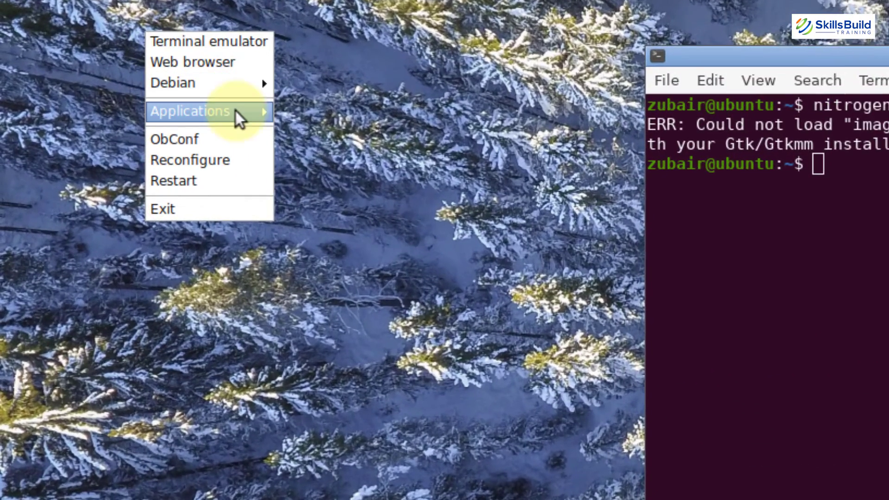
Step: Launch the Tint2 panel from the desktop menu's Applications > System submenu
mouse_move(240, 115)
mouse_move(369, 186)
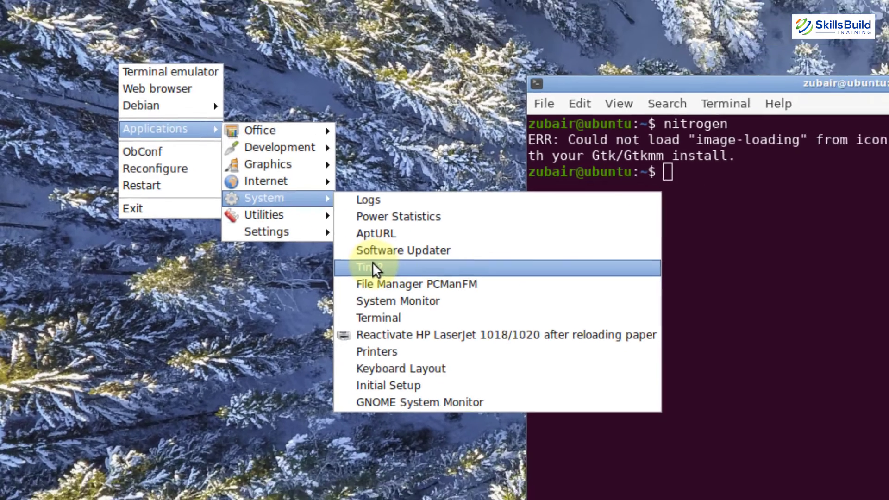
click(456, 280)
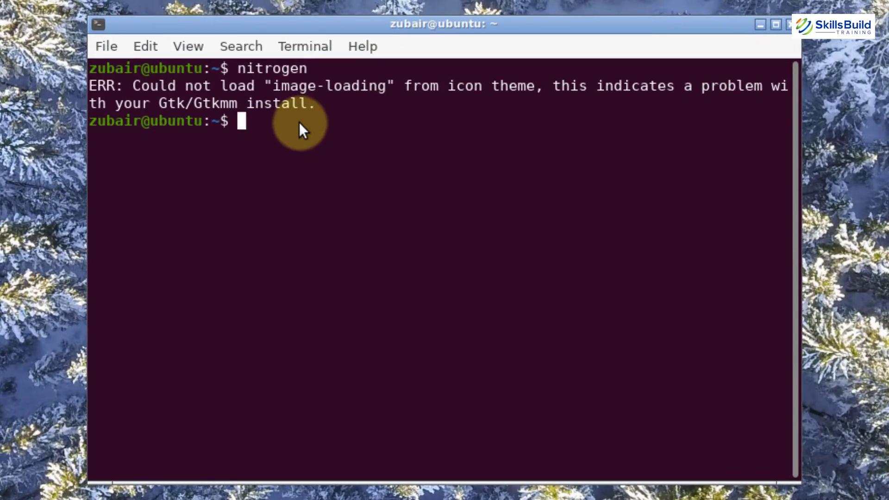
Step: Run tint2 in the terminal to show the taskbar and clock, then suspend it with Ctrl+Z
text(tint)
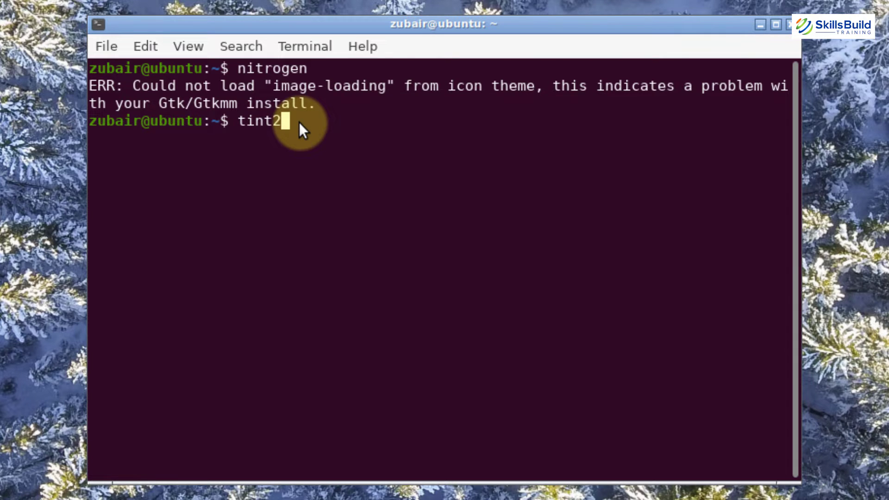
text(2)
key(Return)
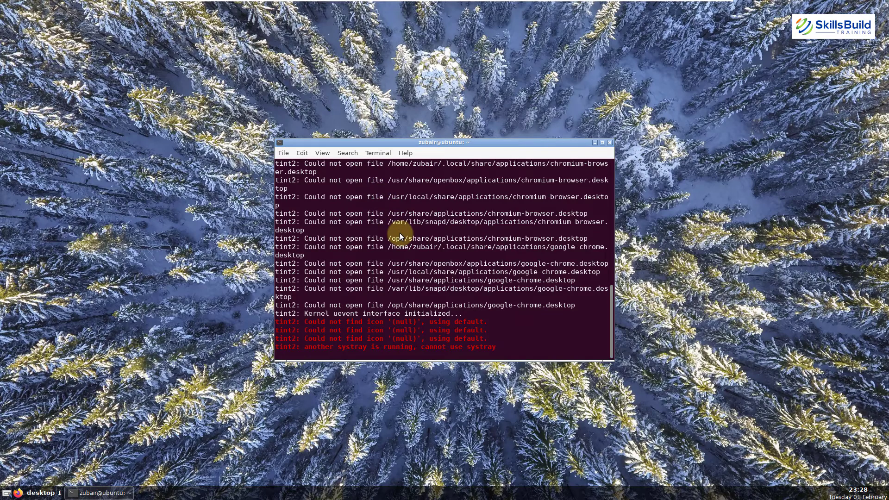
key(ctrl+z)
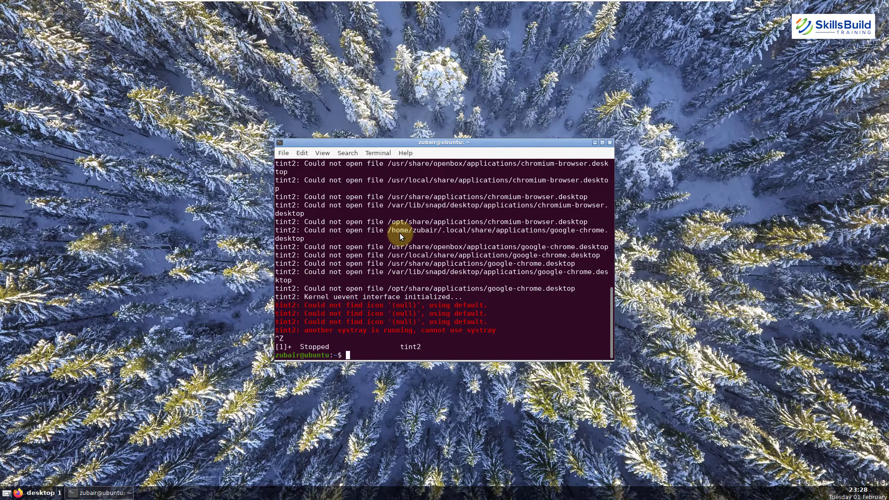
Step: Launch the PCManFM file manager from the desktop menu's utilities applications
right_click(133, 185)
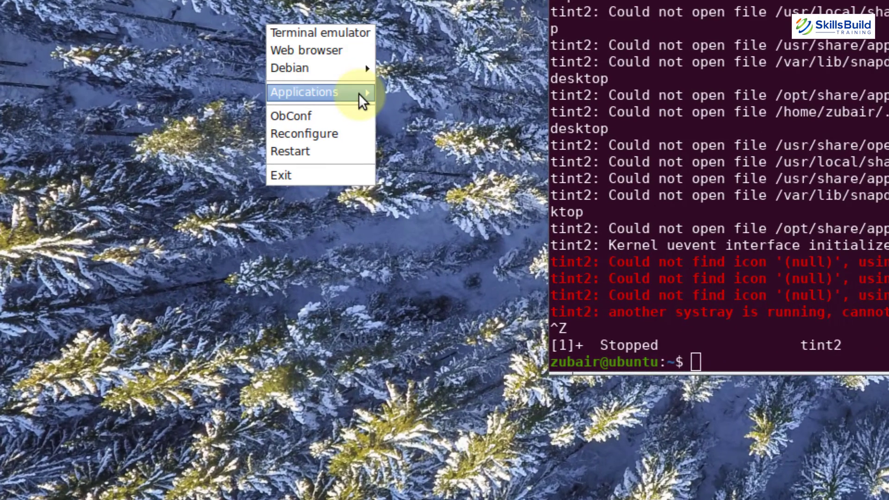
mouse_move(320, 122)
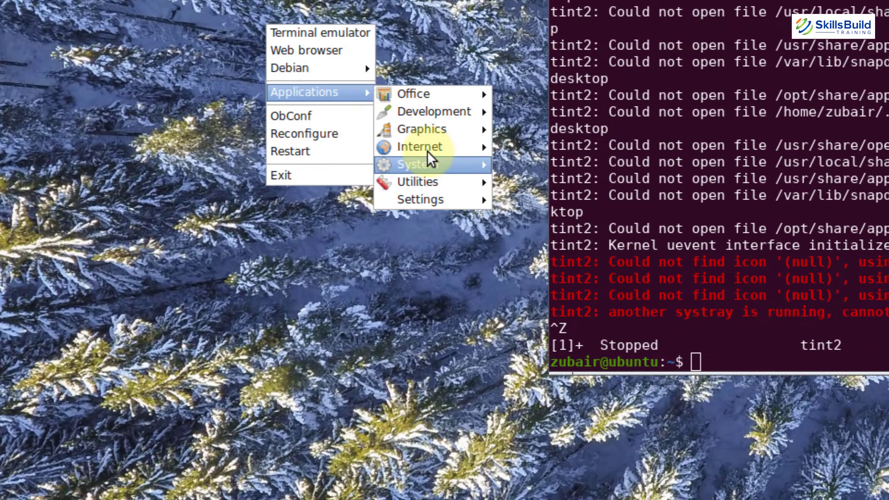
key(Down)
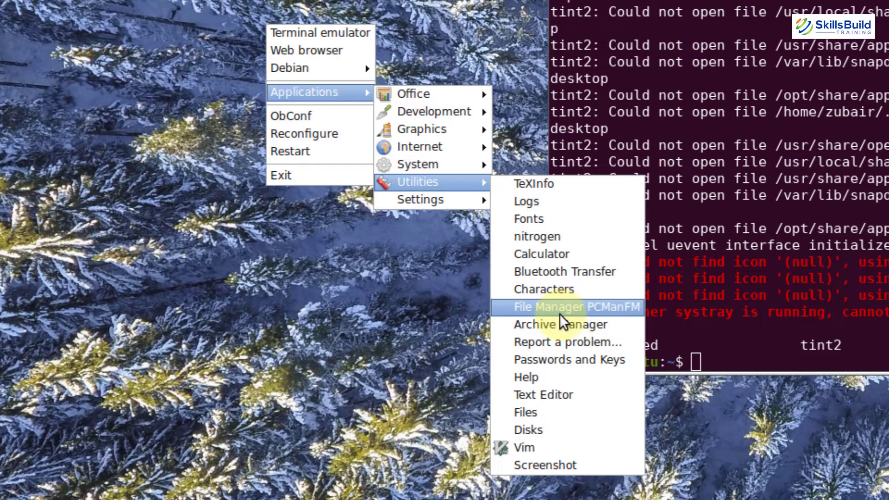
click(559, 313)
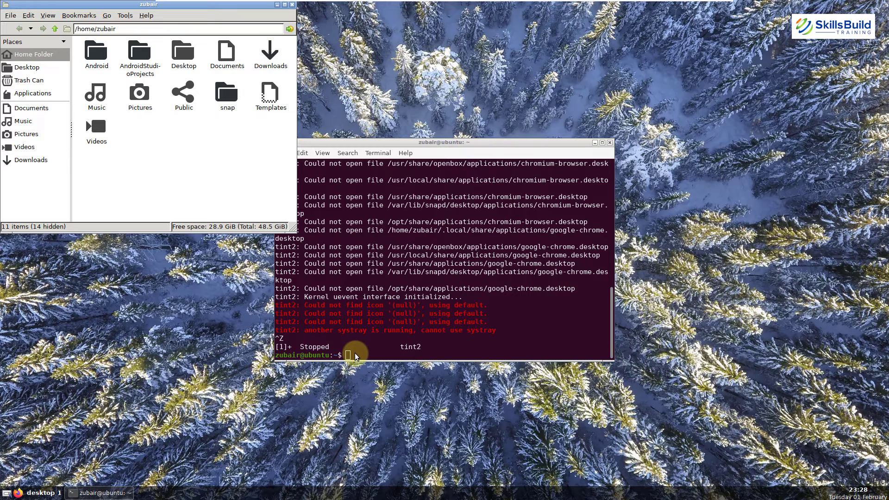
Step: Bring PCManFM in front of the terminal, centre it on screen, and enlarge it
click(356, 355)
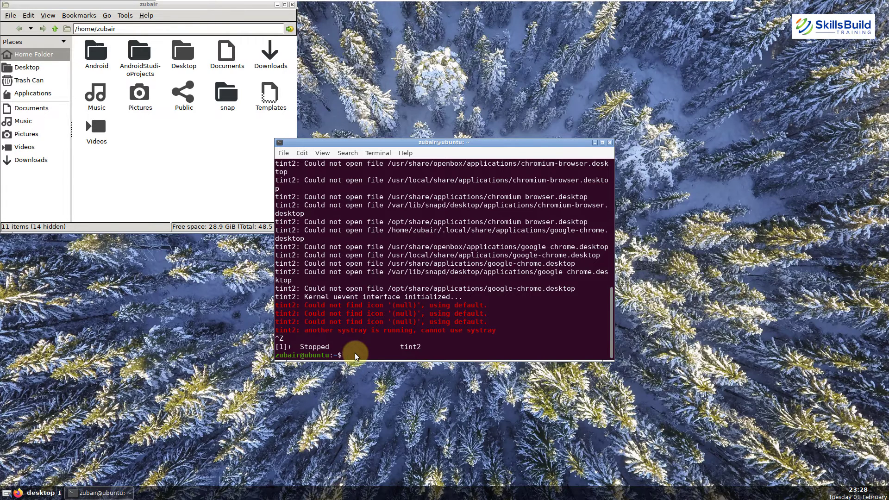
click(143, 5)
drag(143, 6, 402, 43)
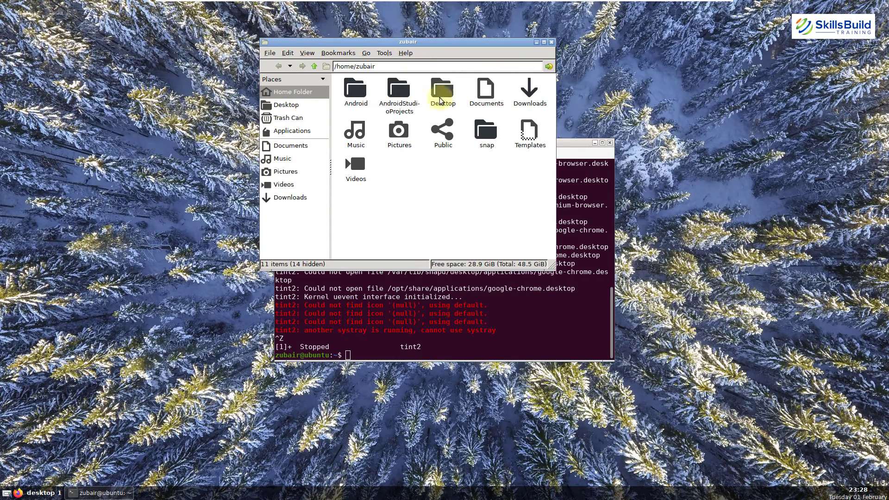
drag(555, 273, 683, 366)
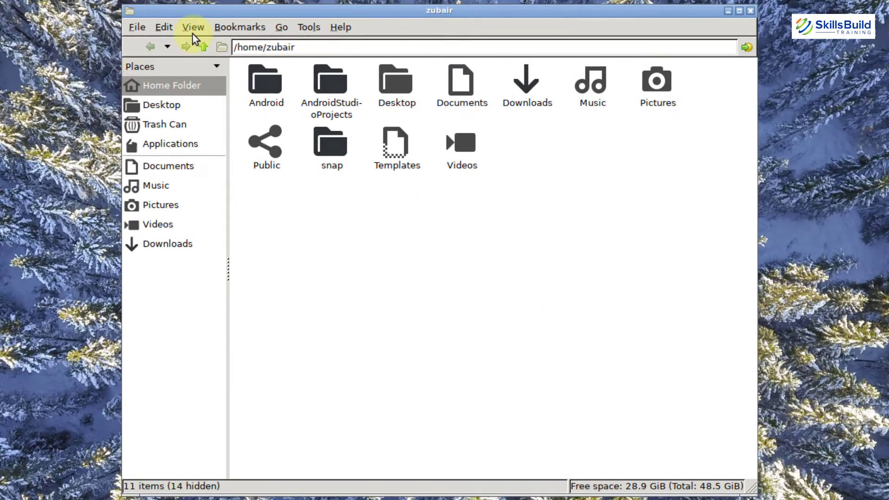
Step: Show hidden files in the home folder and open the .config folder
click(193, 29)
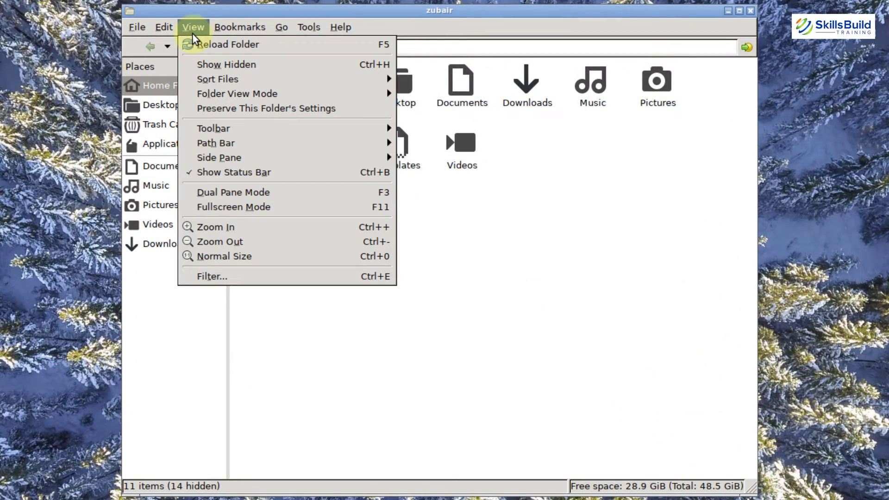
click(229, 65)
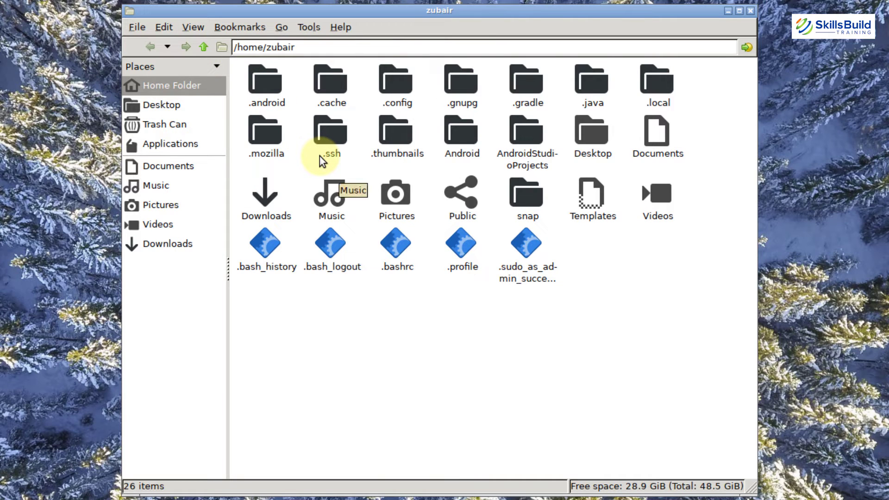
double_click(398, 90)
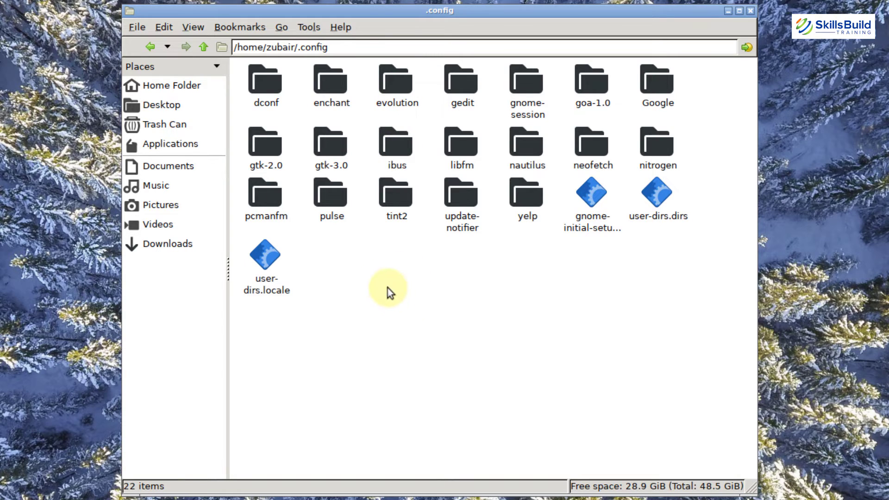
Step: Create a new folder named openbox inside .config and open it
right_click(363, 273)
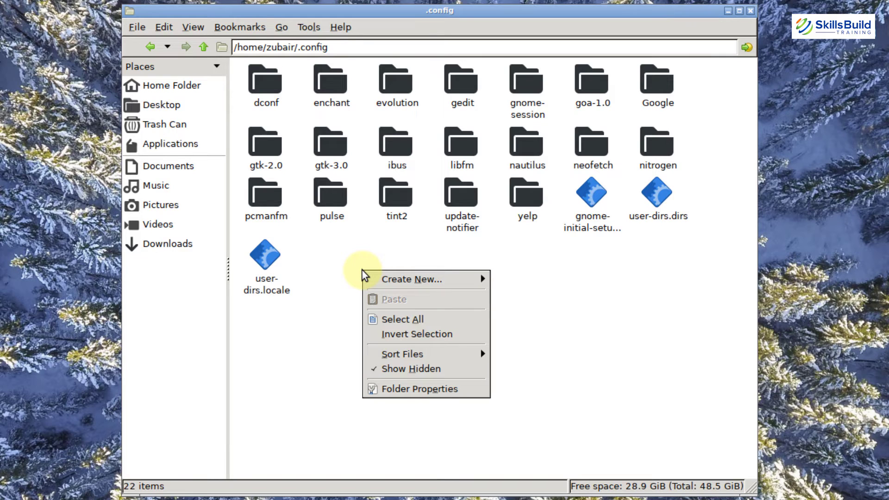
mouse_move(364, 274)
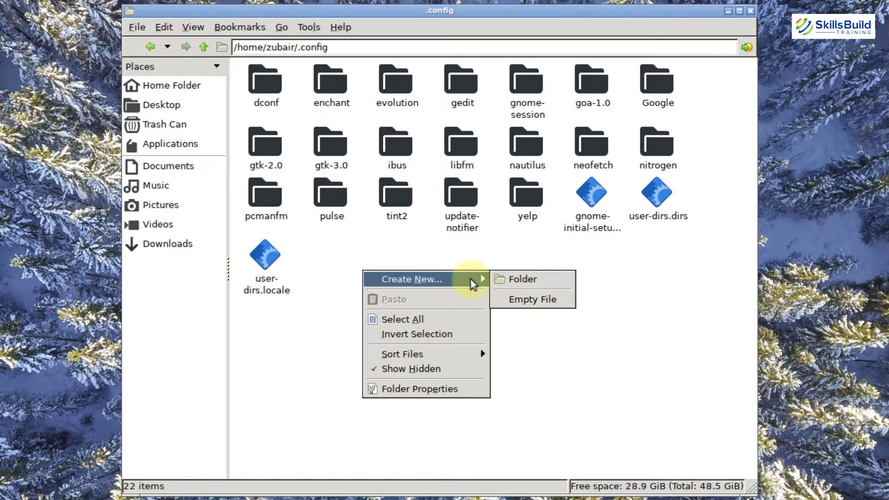
click(501, 280)
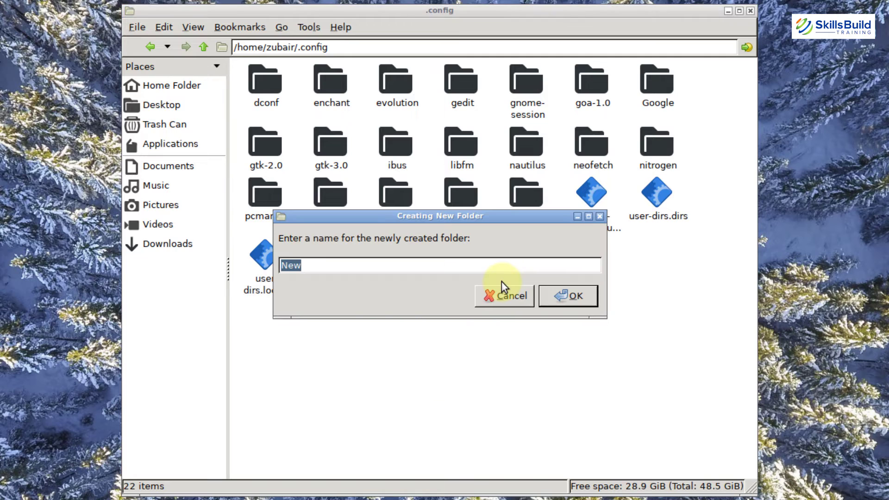
text(openbox)
key(Return)
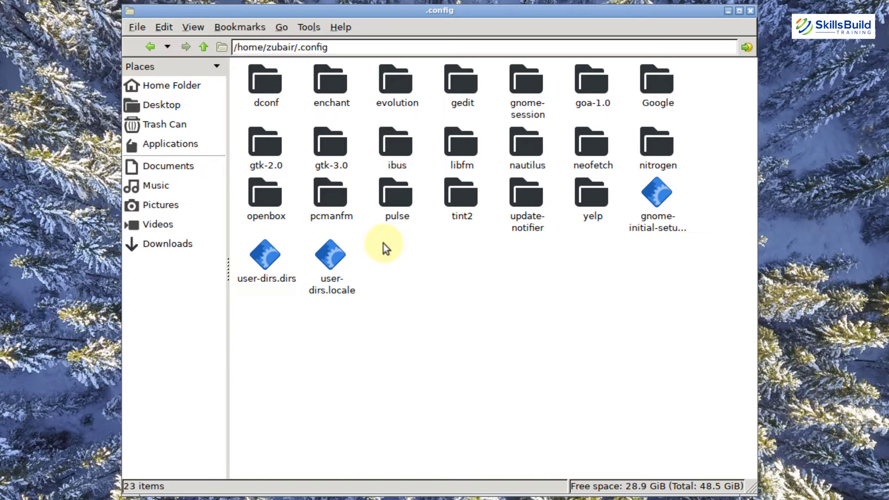
double_click(265, 203)
right_click(268, 132)
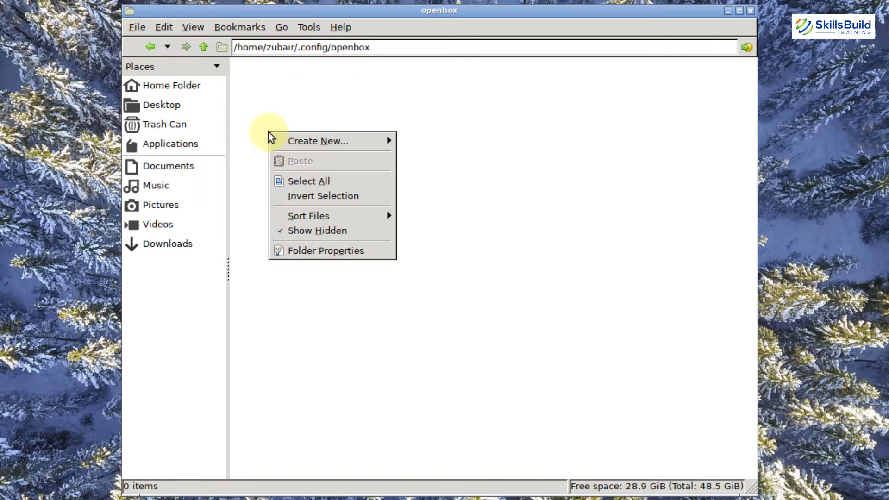
Step: Create an empty file named autostart in the openbox folder and open it in the text editor
mouse_move(314, 137)
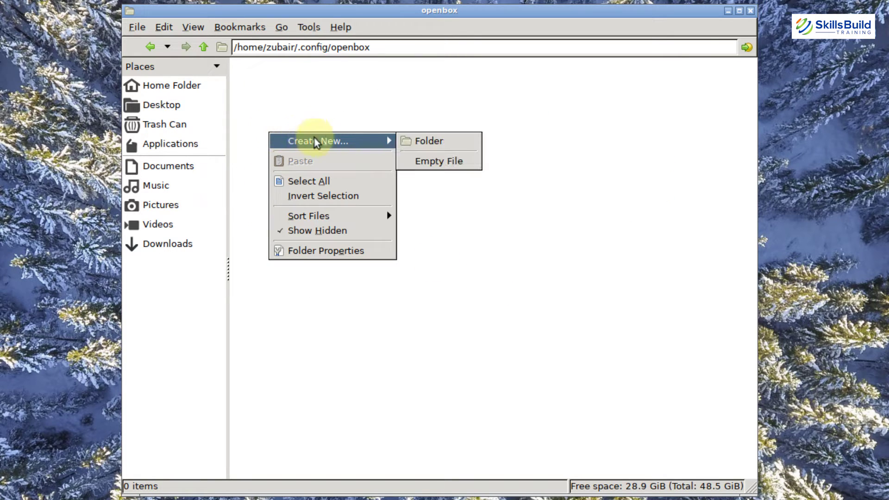
click(439, 160)
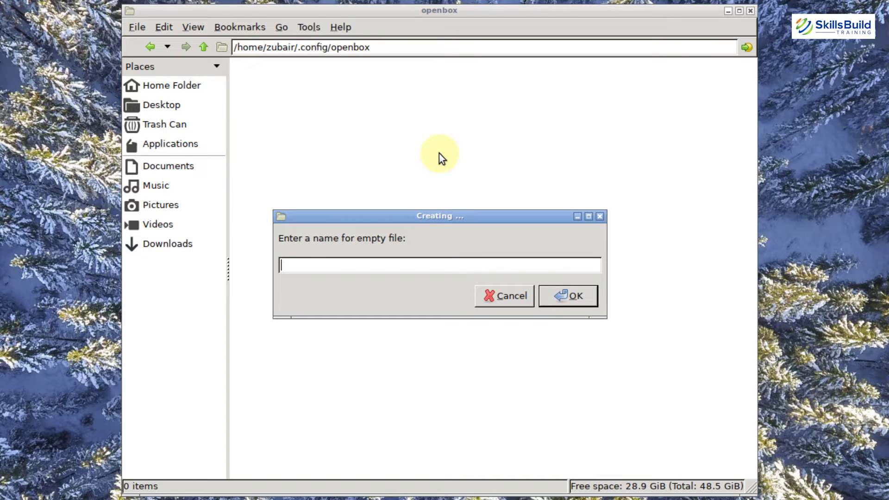
text(autostart)
click(557, 300)
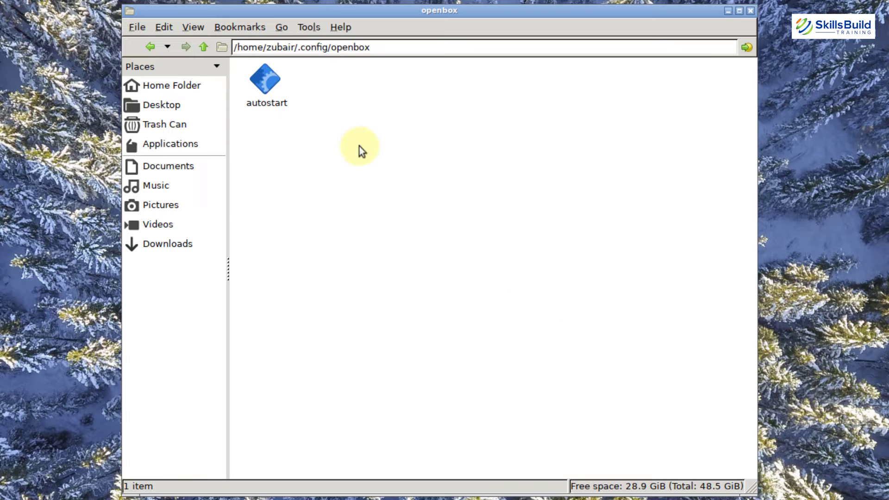
double_click(267, 77)
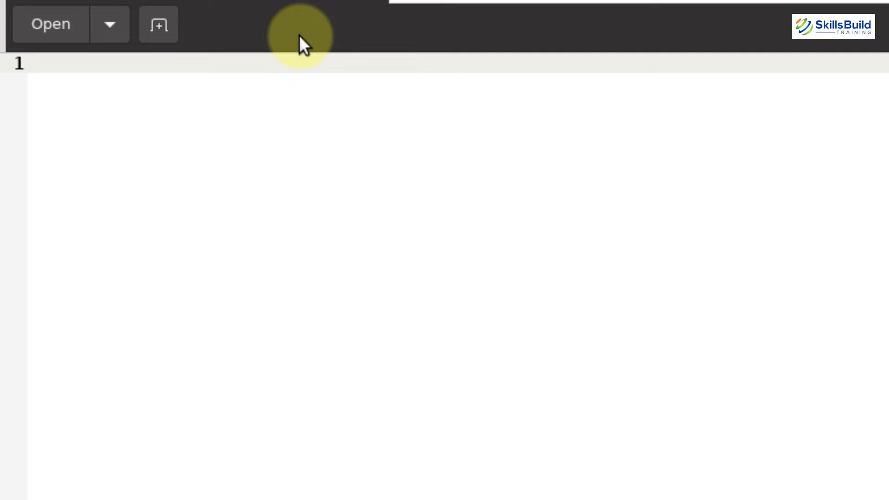
Step: Write 'nitrogen -restore &' on line 1 and 'tint2 &' on line 2
text(nitrogen)
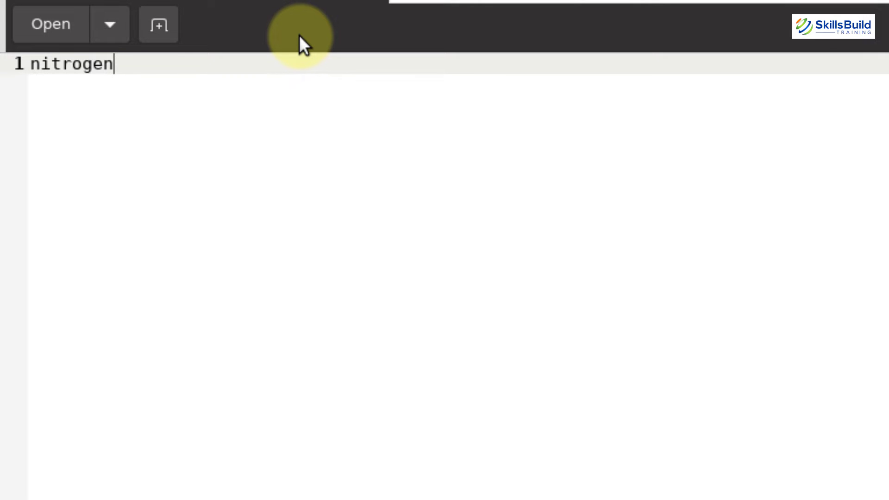
text( -restore )
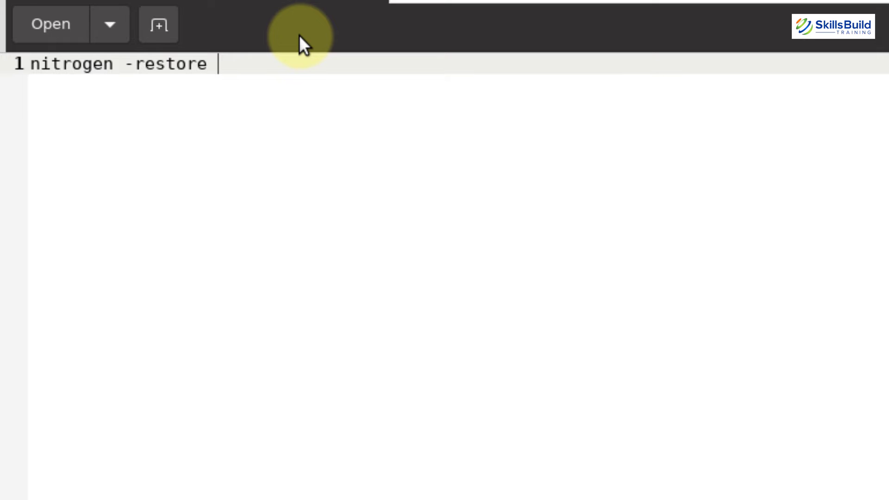
text(&)
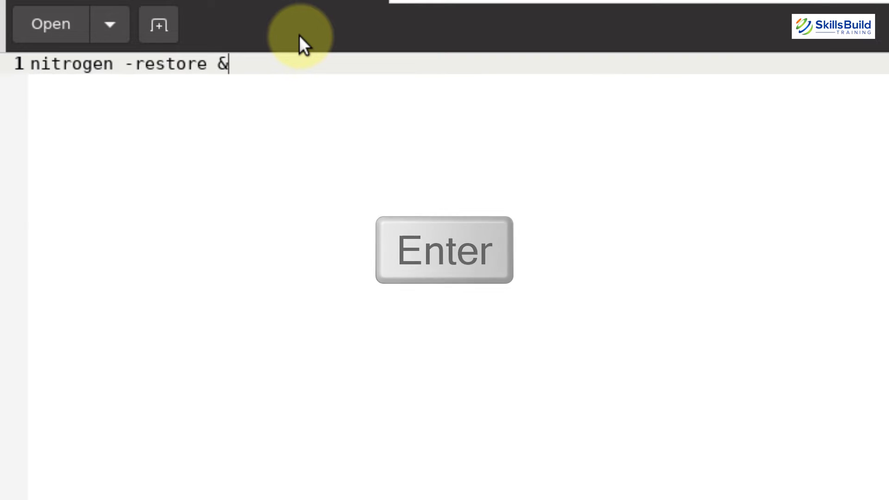
key(Return)
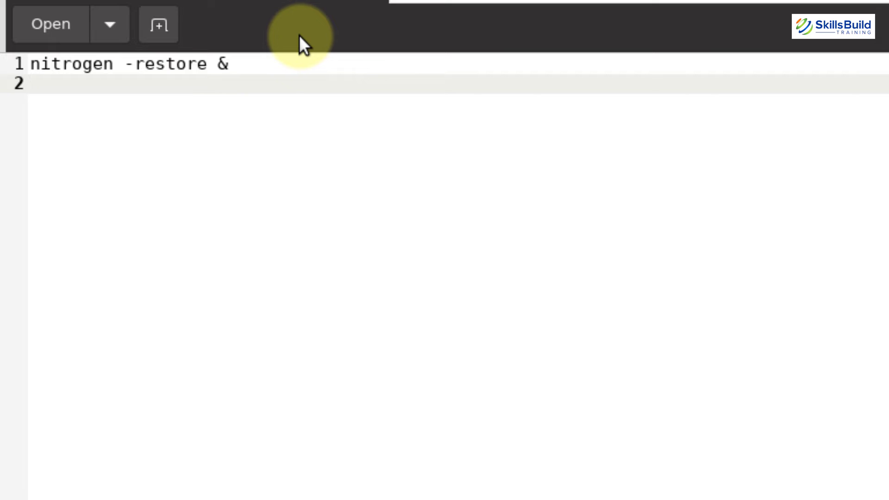
text(T)
key(BackSpace)
text(tint2)
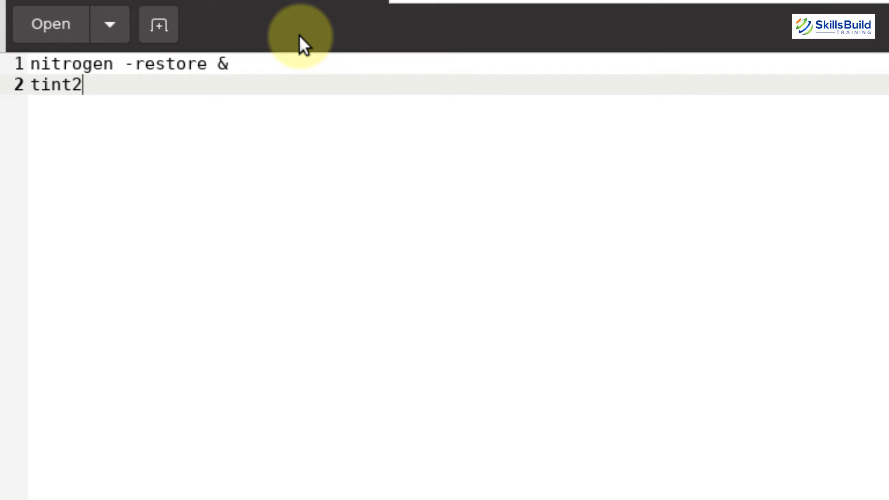
text( &)
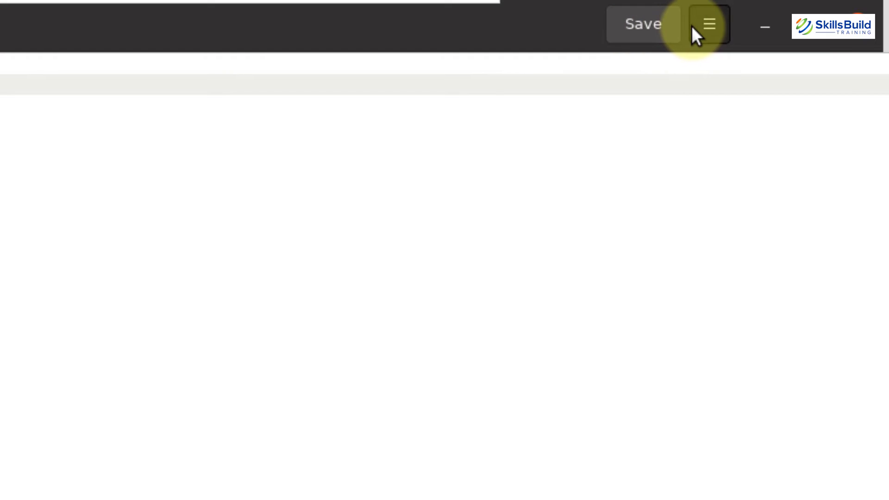
Step: Save the script under the new name autostart.sh, then close gedit
click(693, 28)
click(638, 186)
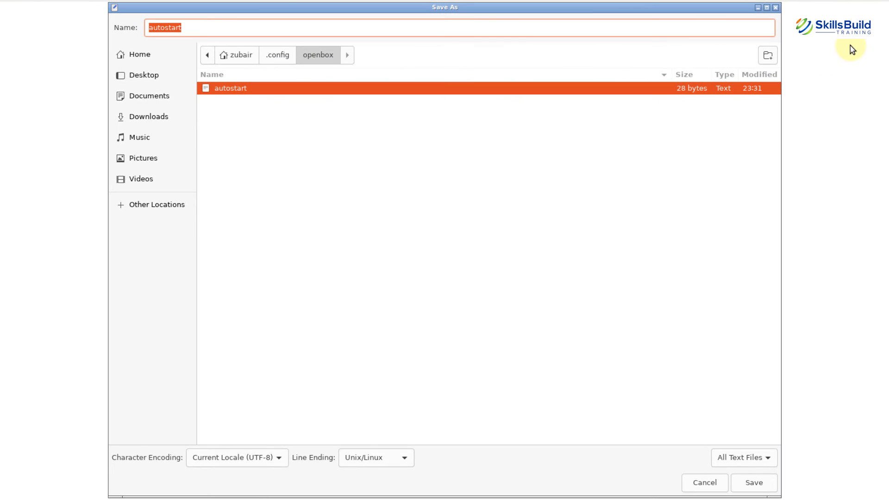
click(216, 33)
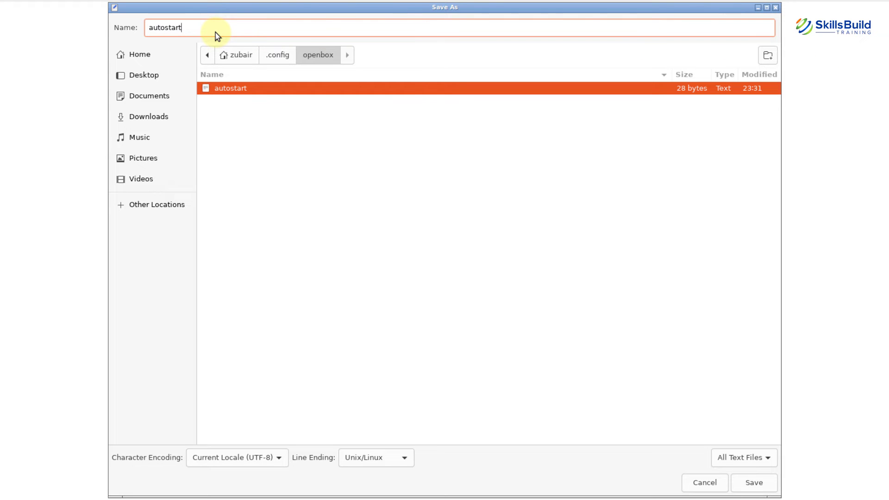
text(.sh)
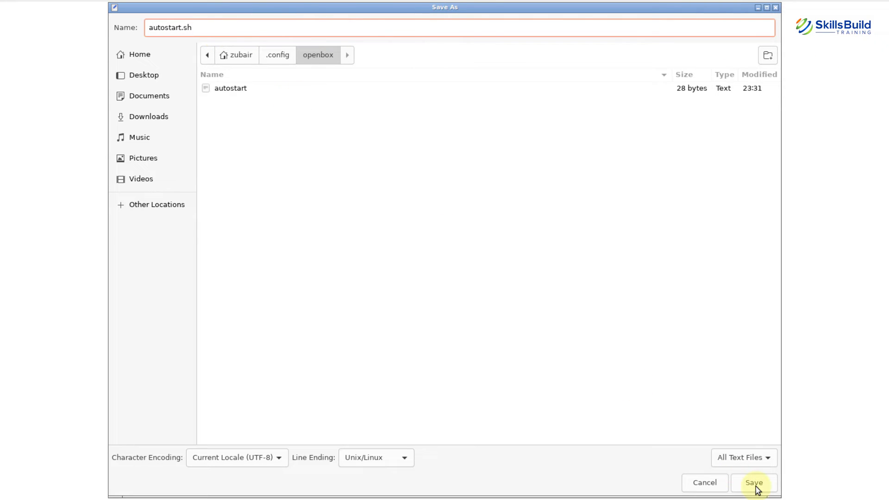
click(756, 487)
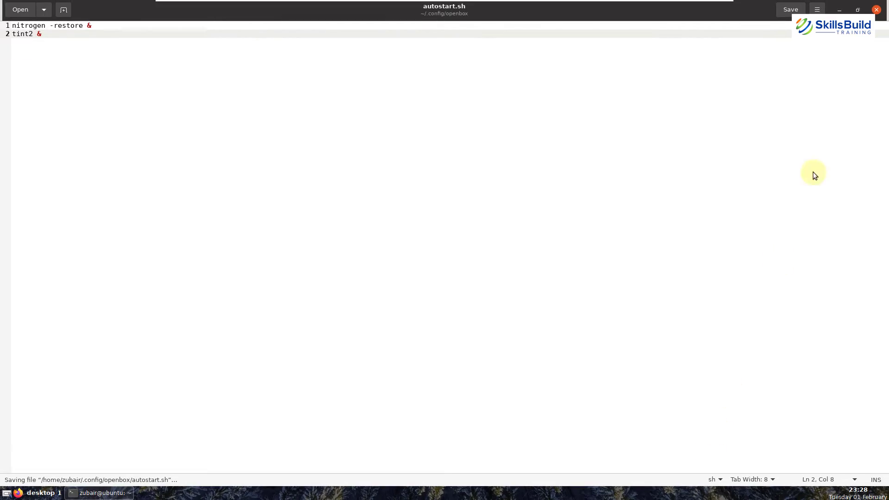
click(876, 10)
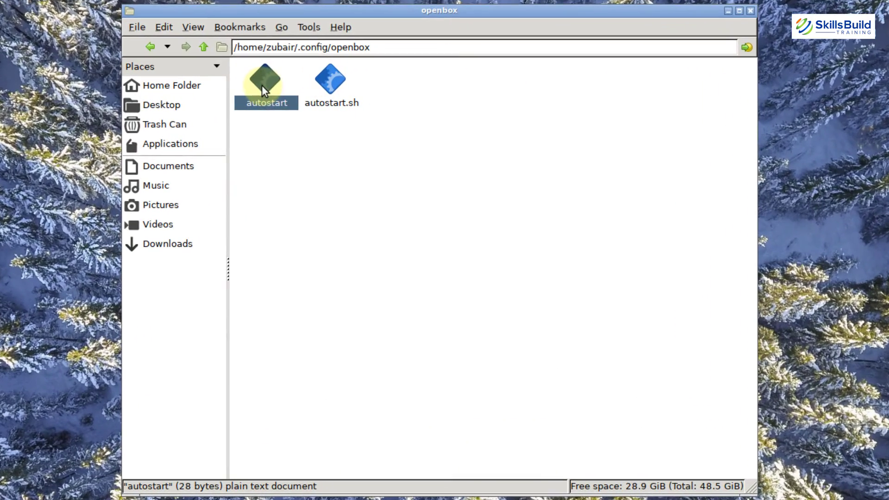
Step: Move the old autostart file to the trash, then open a terminal with Ctrl+Alt+T
key(Delete)
click(561, 295)
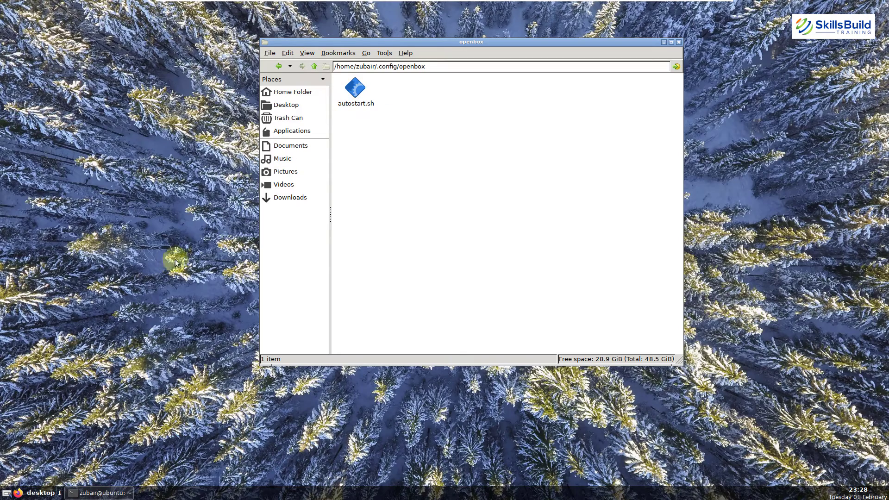
key(ctrl+alt+t)
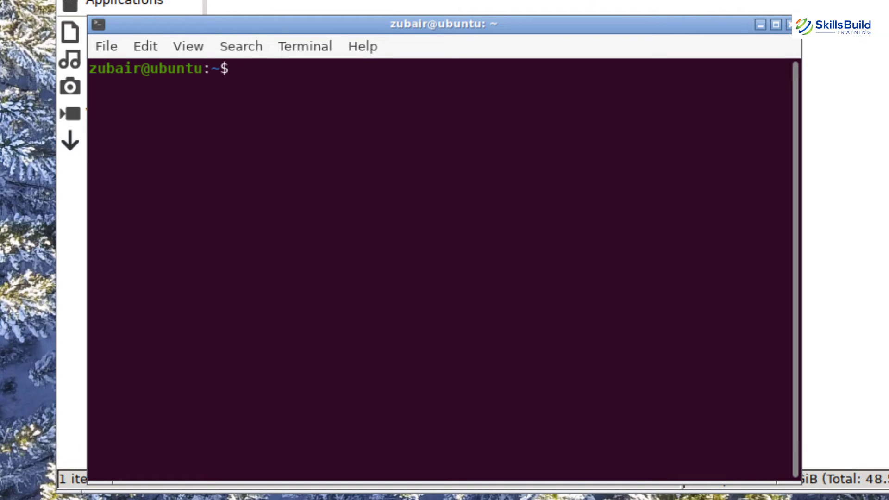
Step: Install lxappearance with 'sudo apt install lxappearance', confirm with y, then launch lxappearance
text(sudo apt i)
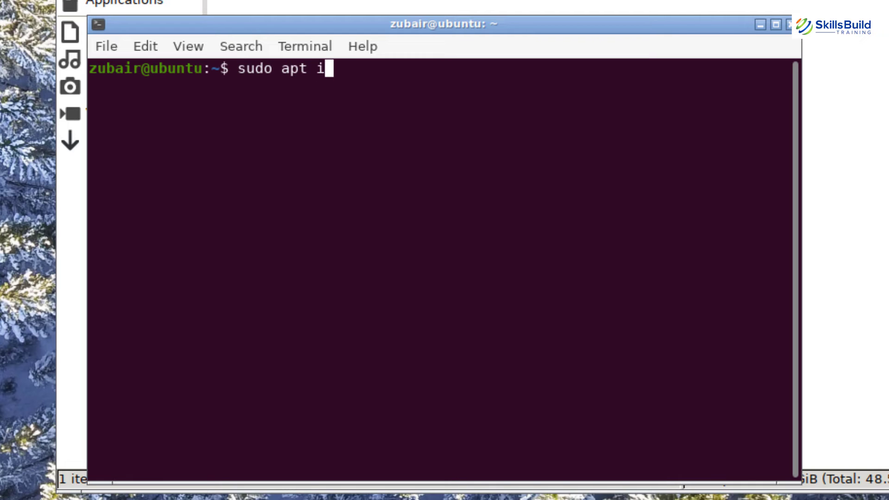
text(nstall l)
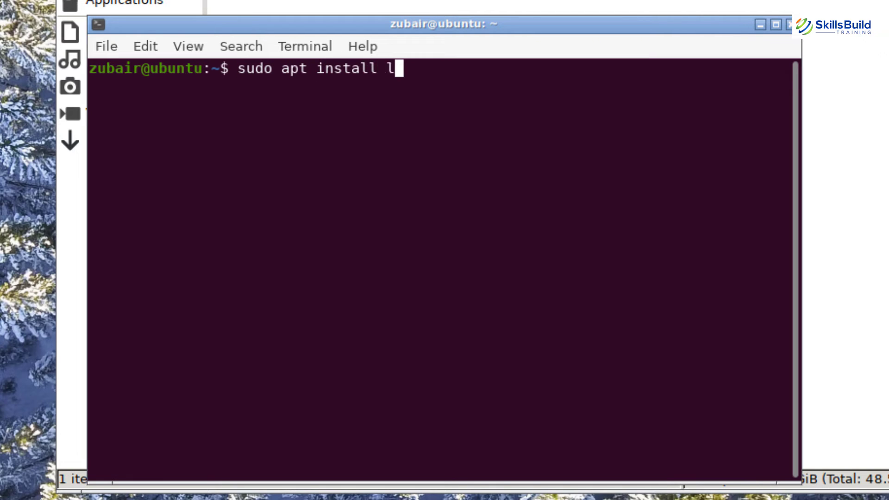
text(xappear)
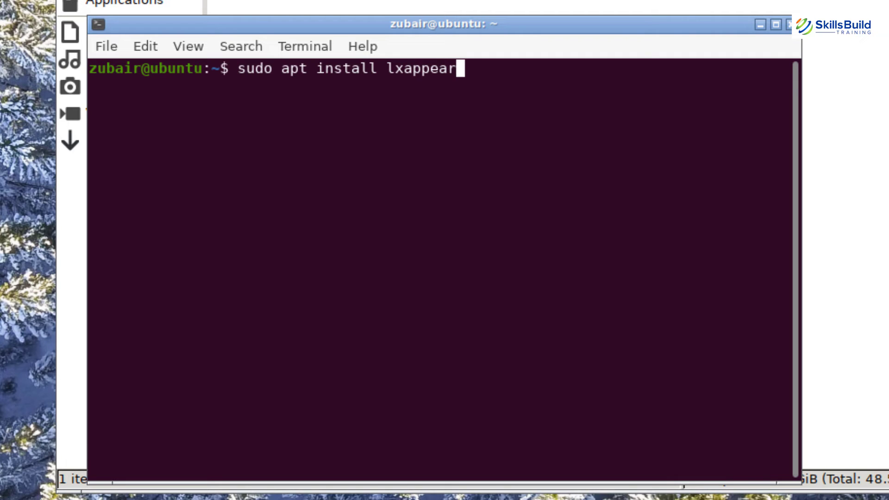
text(ance)
key(Return)
text(y)
key(Return)
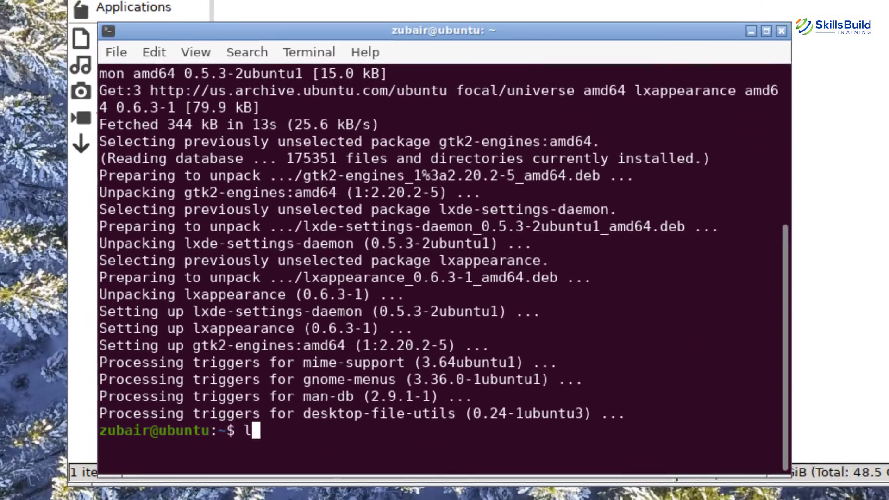
text(lx)
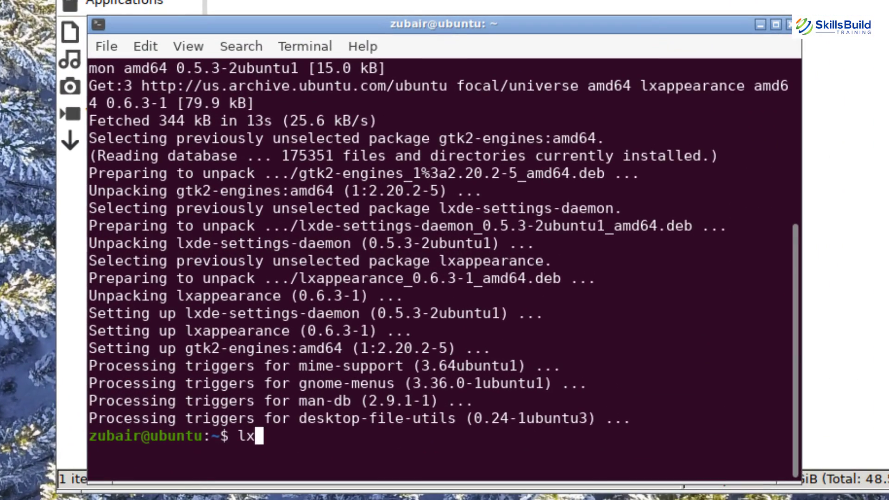
text(appearance)
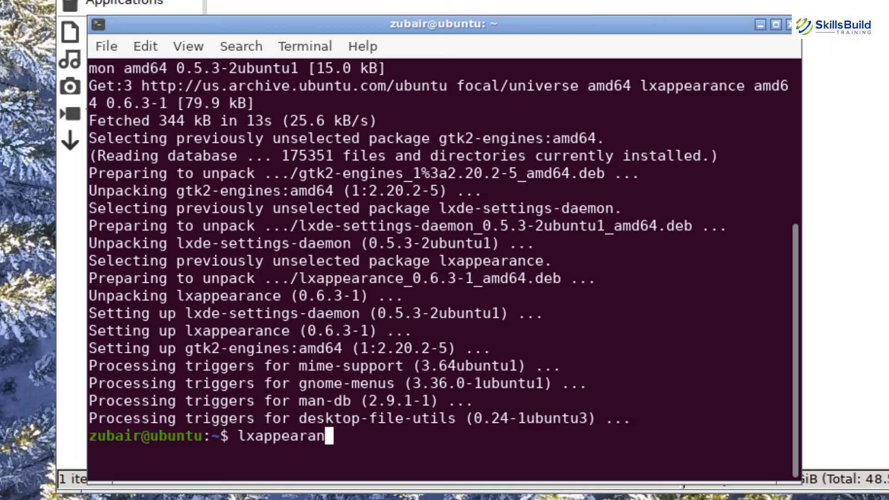
key(Return)
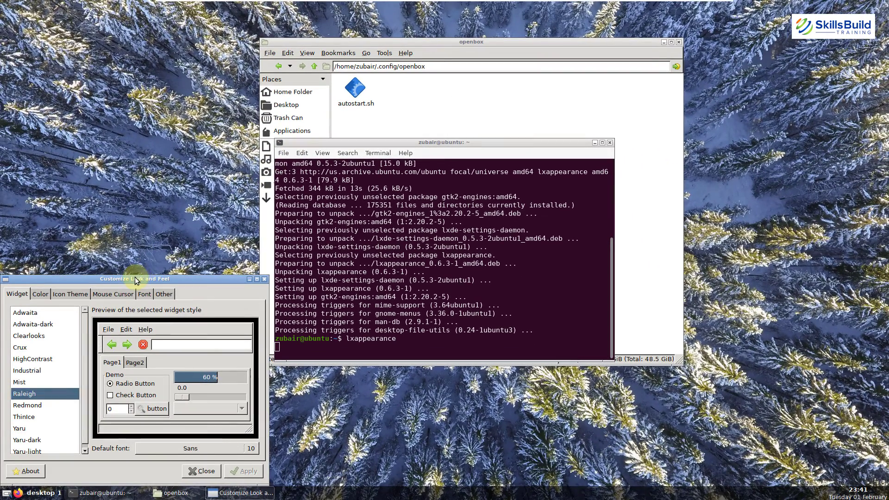
Step: Preview the widget themes from Adwaita through Industrial and select Adwaita-dark
drag(137, 280, 382, 139)
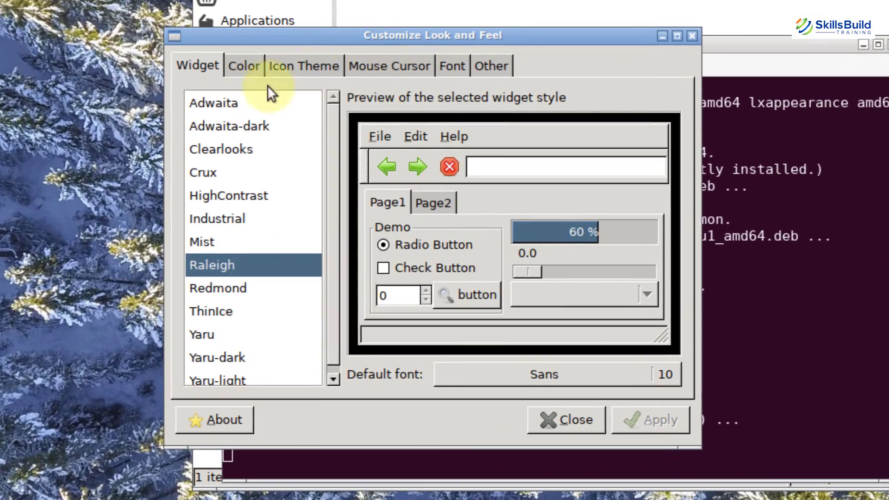
click(221, 101)
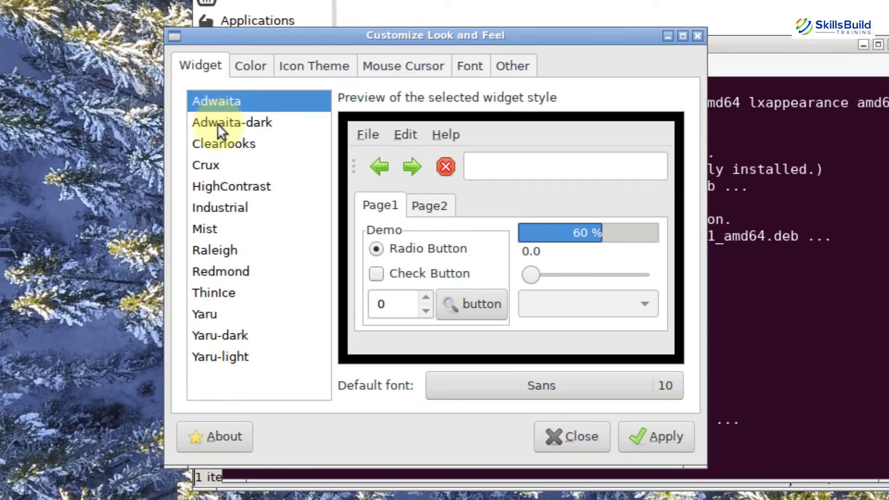
click(218, 124)
click(215, 144)
click(213, 165)
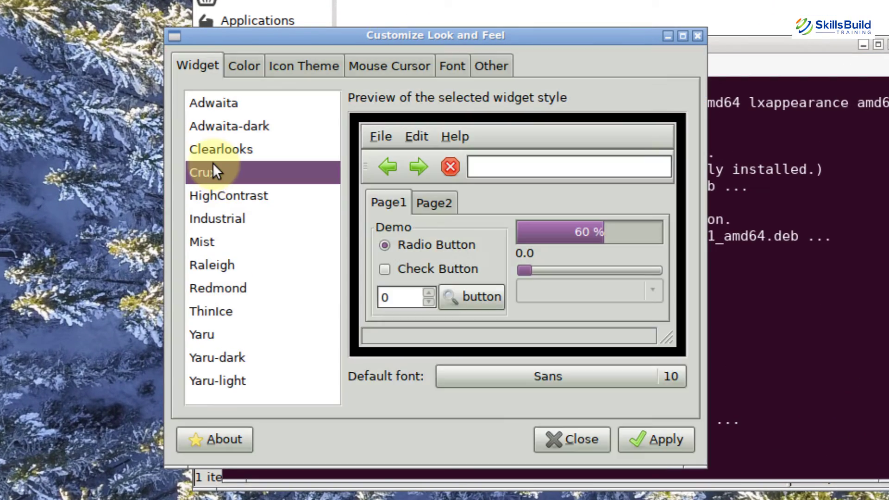
click(216, 194)
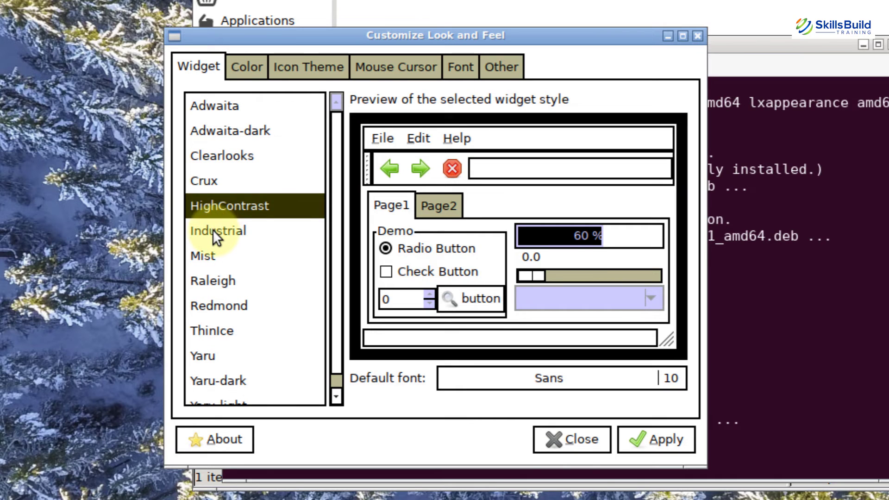
click(213, 229)
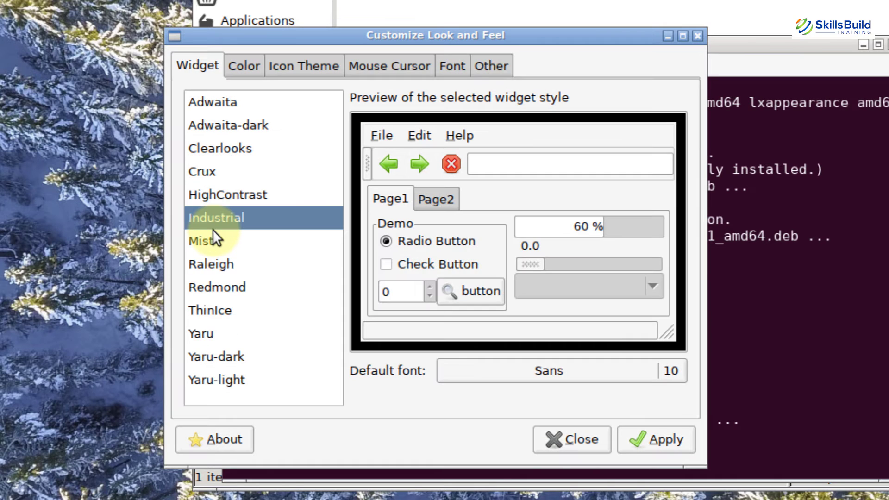
click(220, 129)
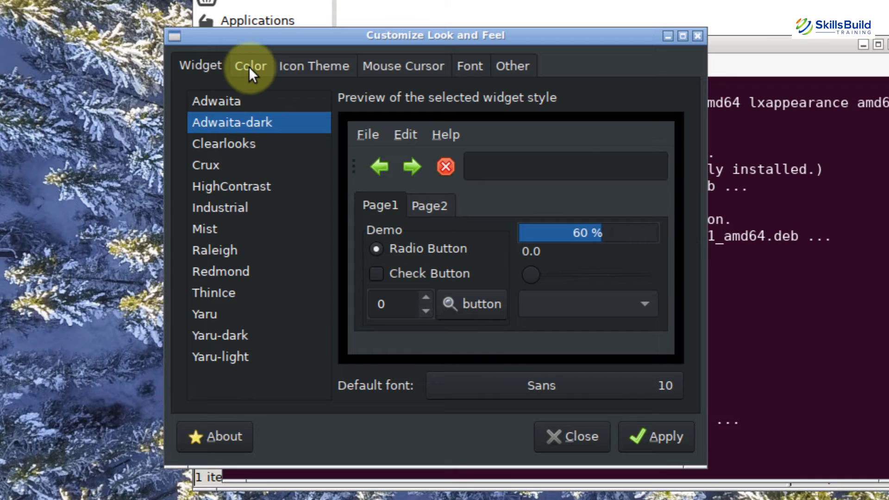
Step: Look over the colour, icon, cursor, font and other tabs, then apply Adwaita-dark and close
click(248, 66)
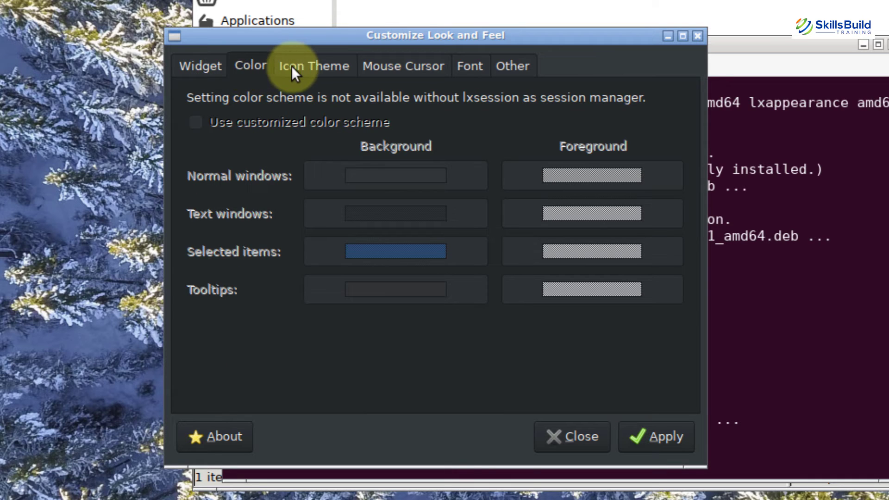
click(298, 66)
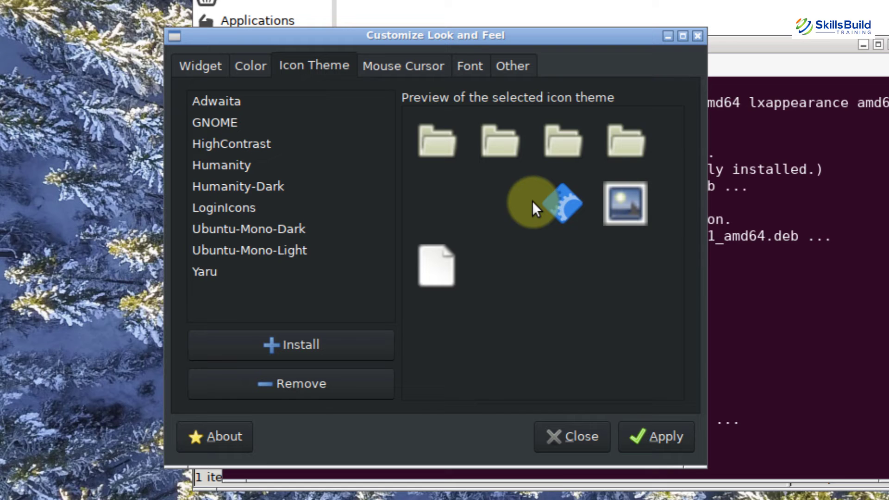
click(406, 70)
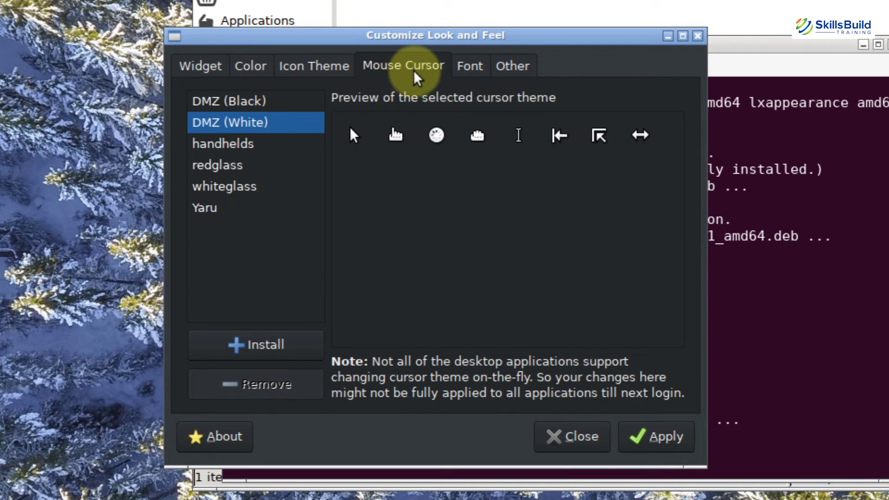
click(472, 70)
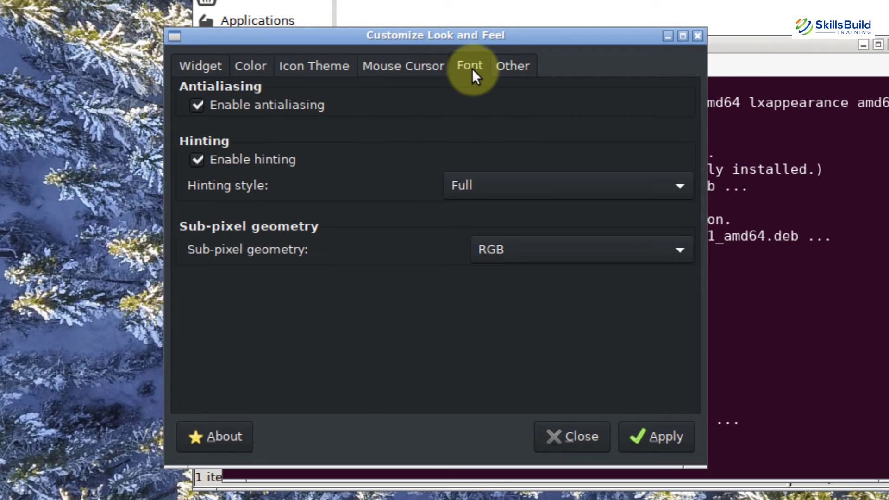
click(516, 66)
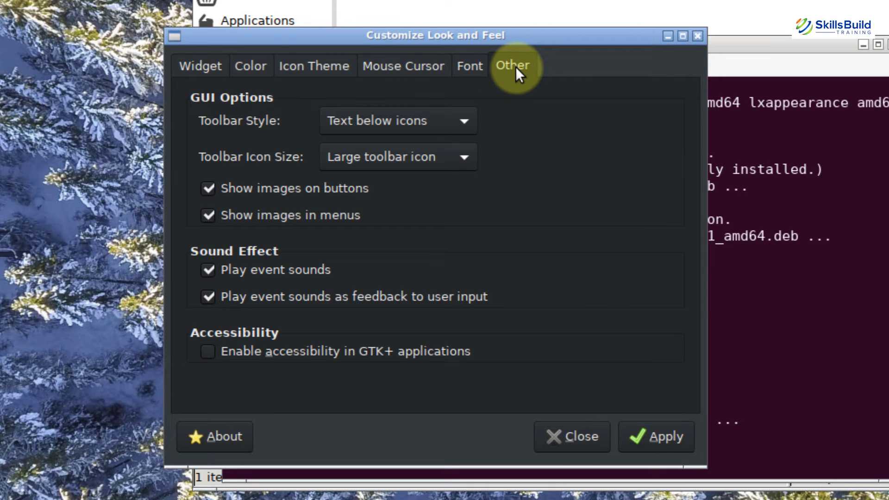
click(191, 66)
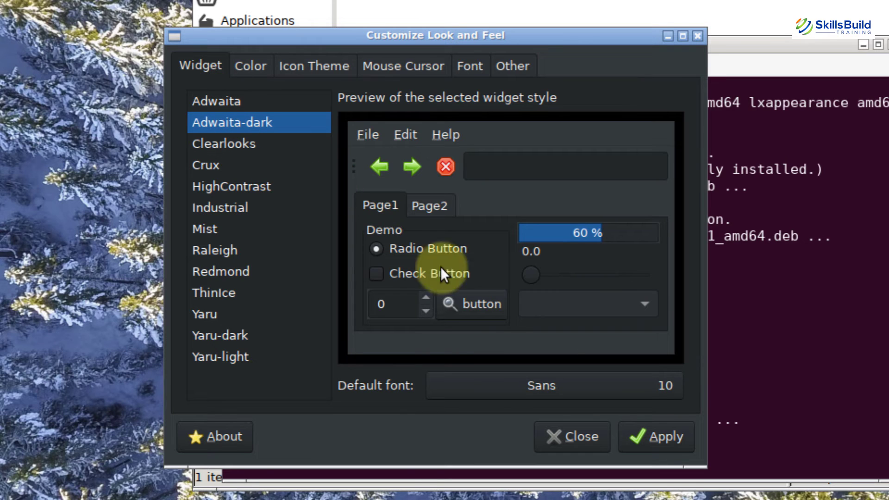
click(663, 435)
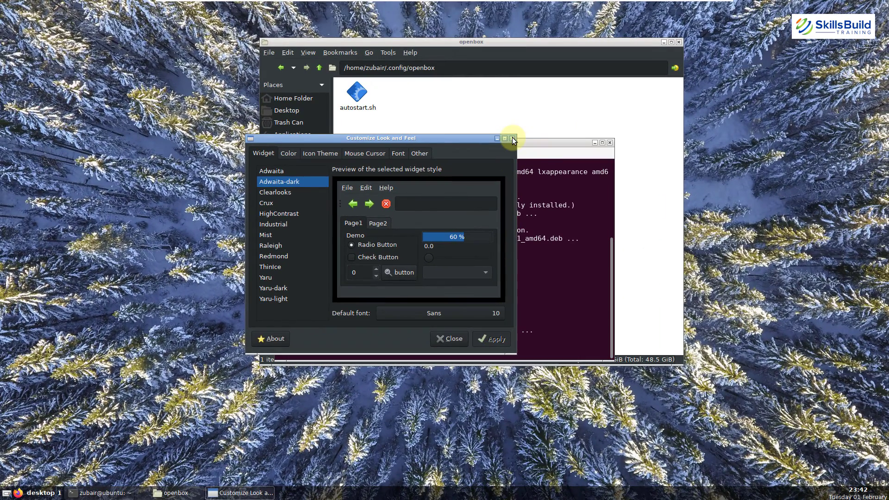
click(513, 138)
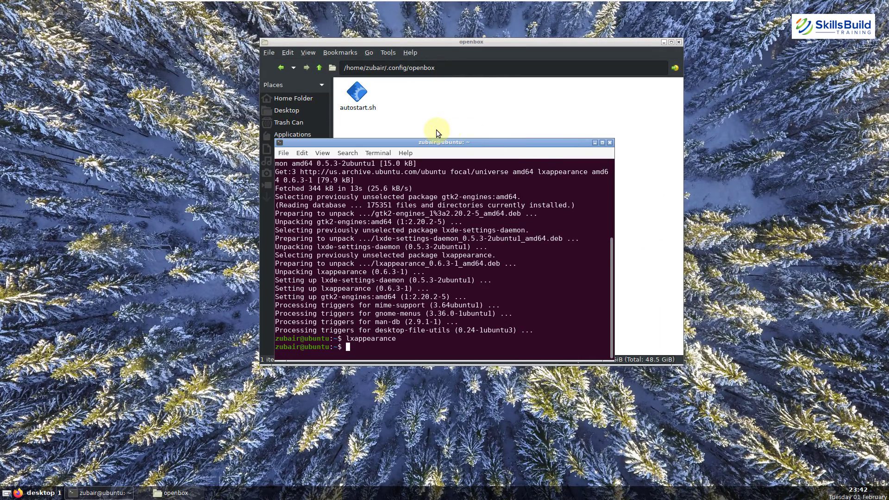
Step: Launch ObConf from the Openbox desktop menu and scroll through its theme list
right_click(59, 168)
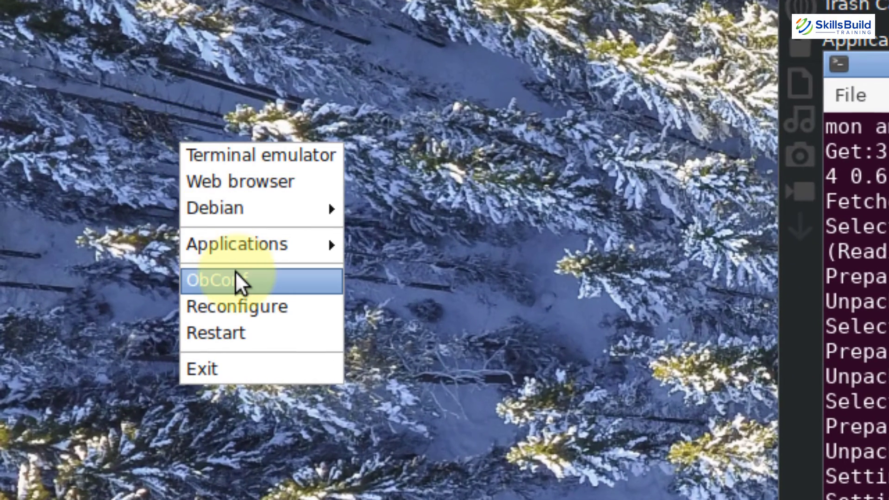
click(236, 272)
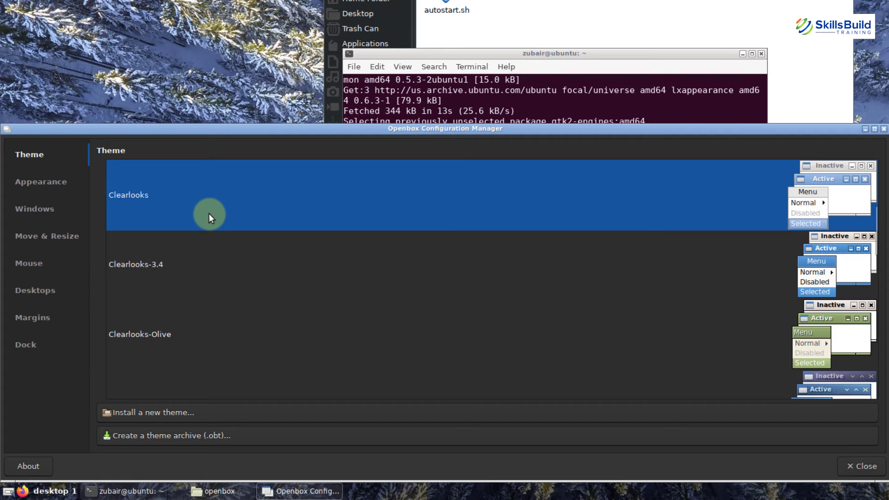
scroll(216, 255, down, 4)
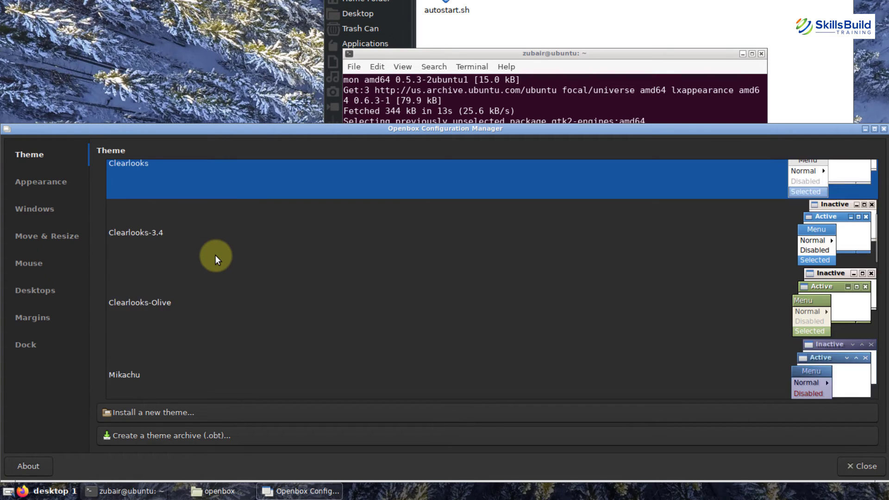
scroll(215, 254, down, 1)
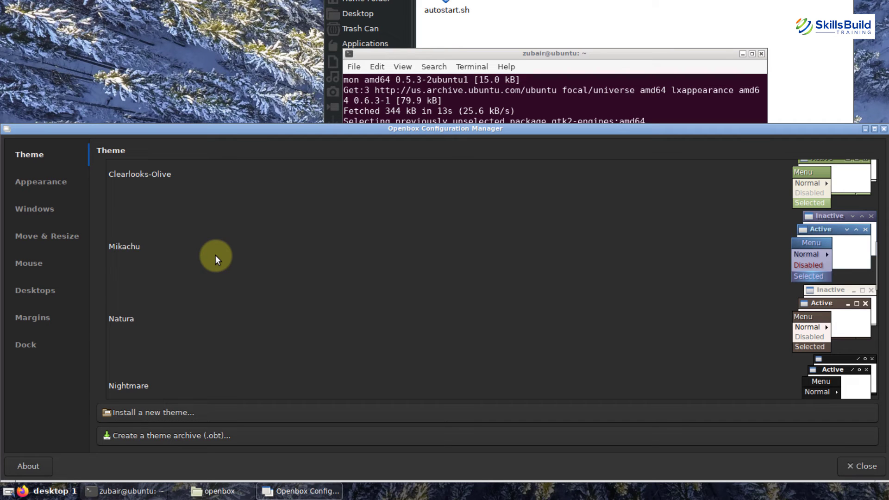
scroll(252, 304, up, 10)
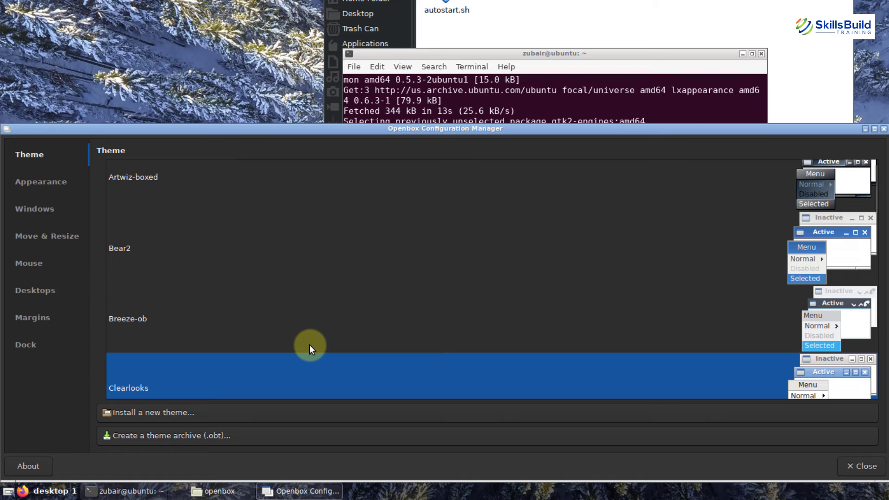
Step: Review the Appearance, Windows, Move & Resize and Dock pages, then close ObConf
click(38, 185)
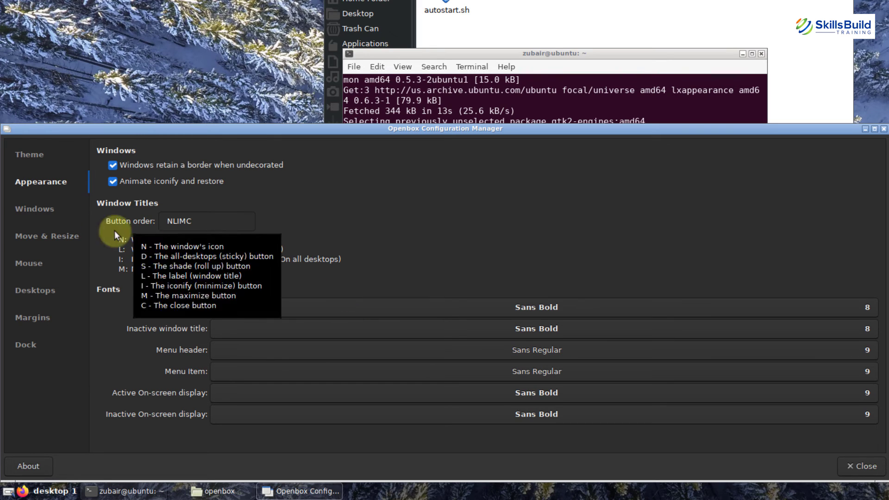
click(42, 212)
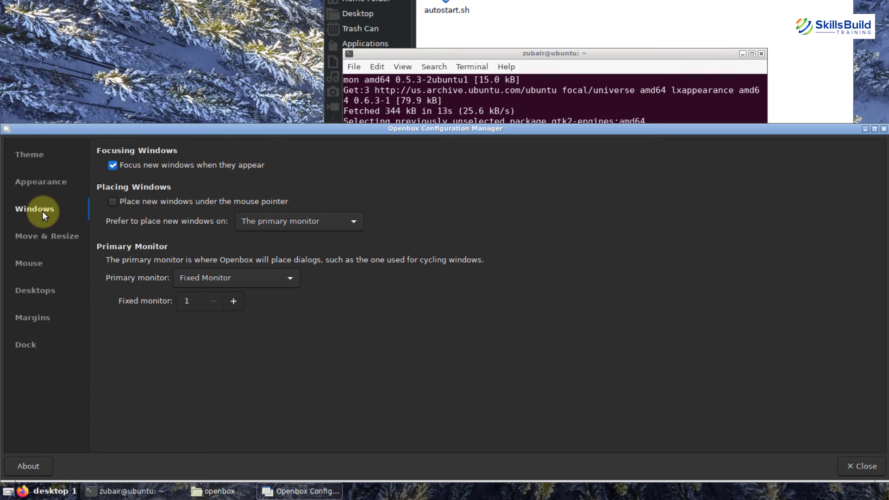
click(283, 226)
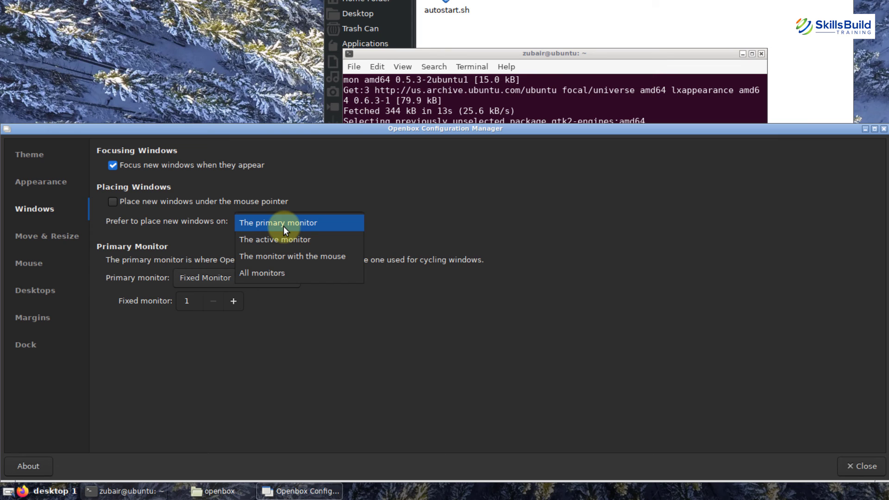
click(40, 238)
click(40, 238)
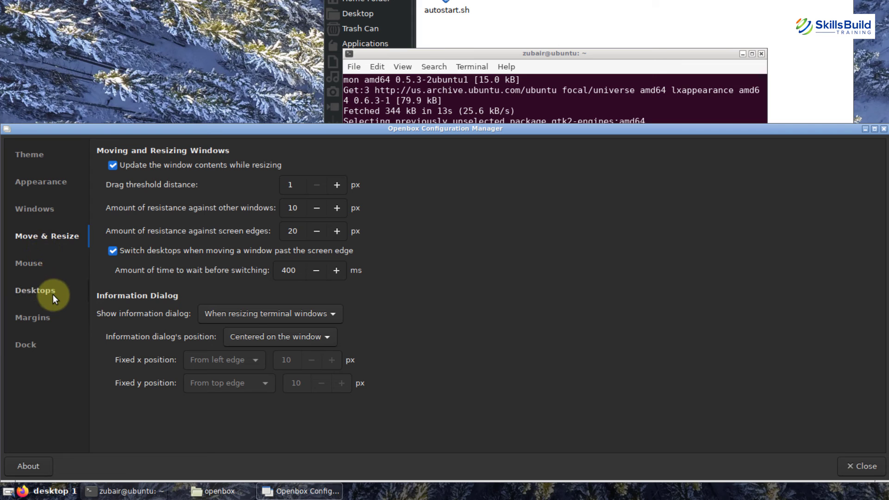
click(34, 347)
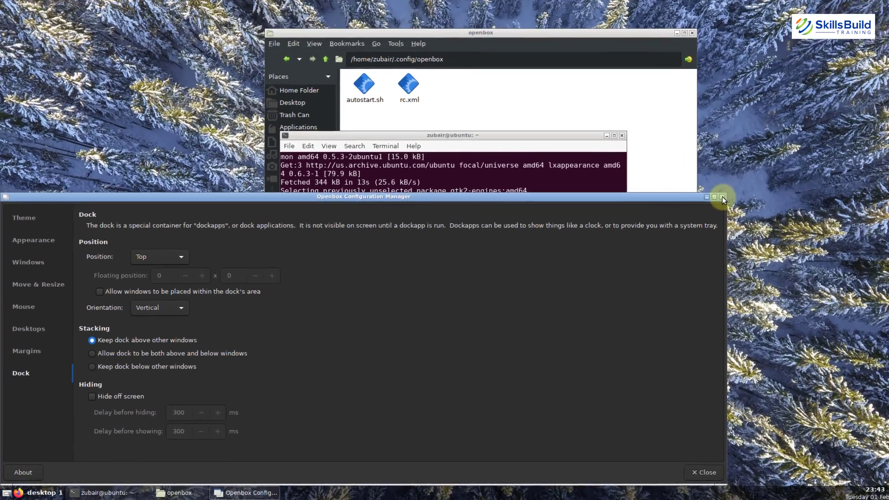
click(723, 197)
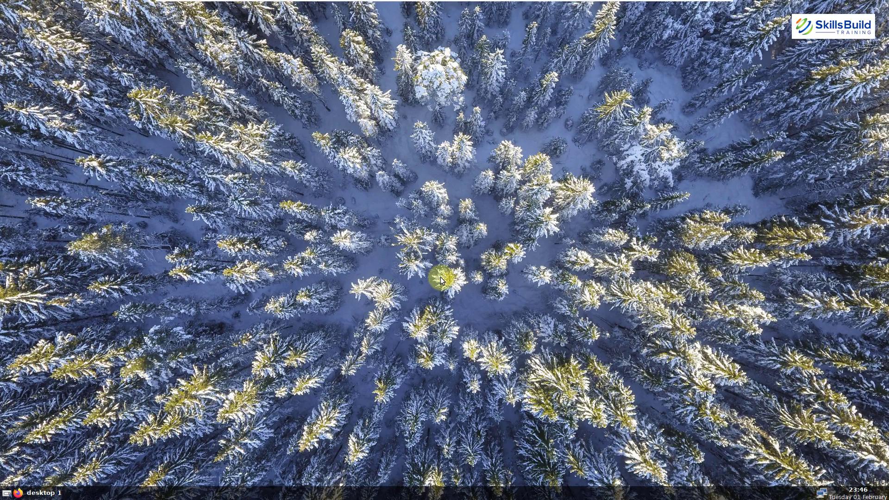